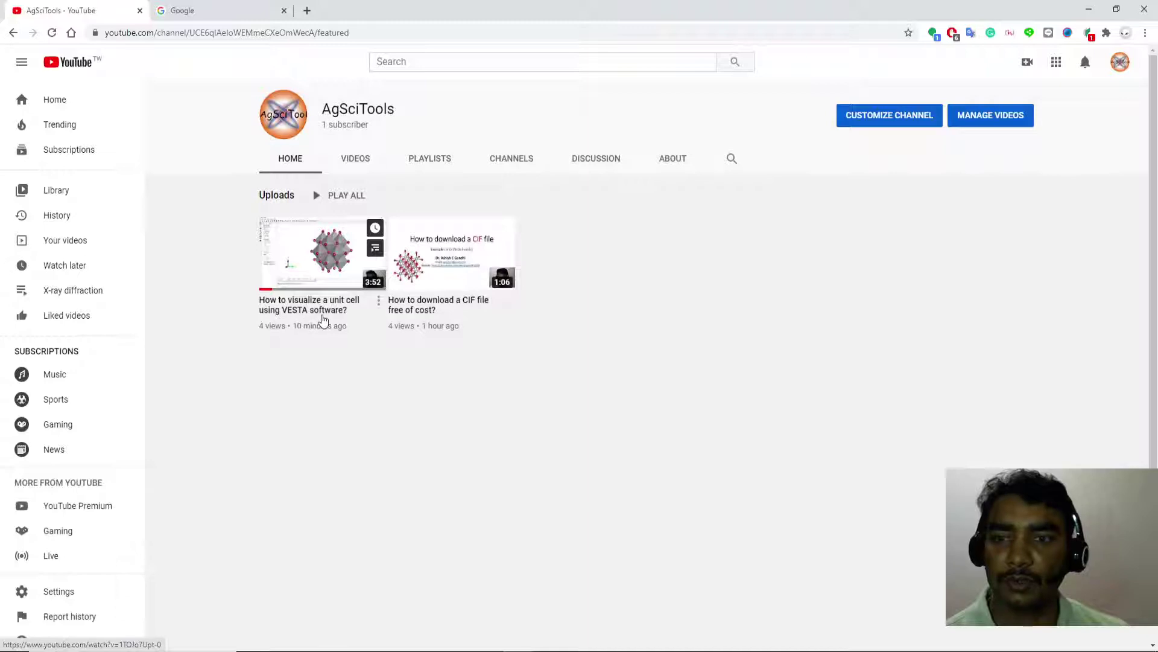
Minimize the browser, bring VESTA forward and place the folder holding NiO.cif beside it
left_click(1089, 11)
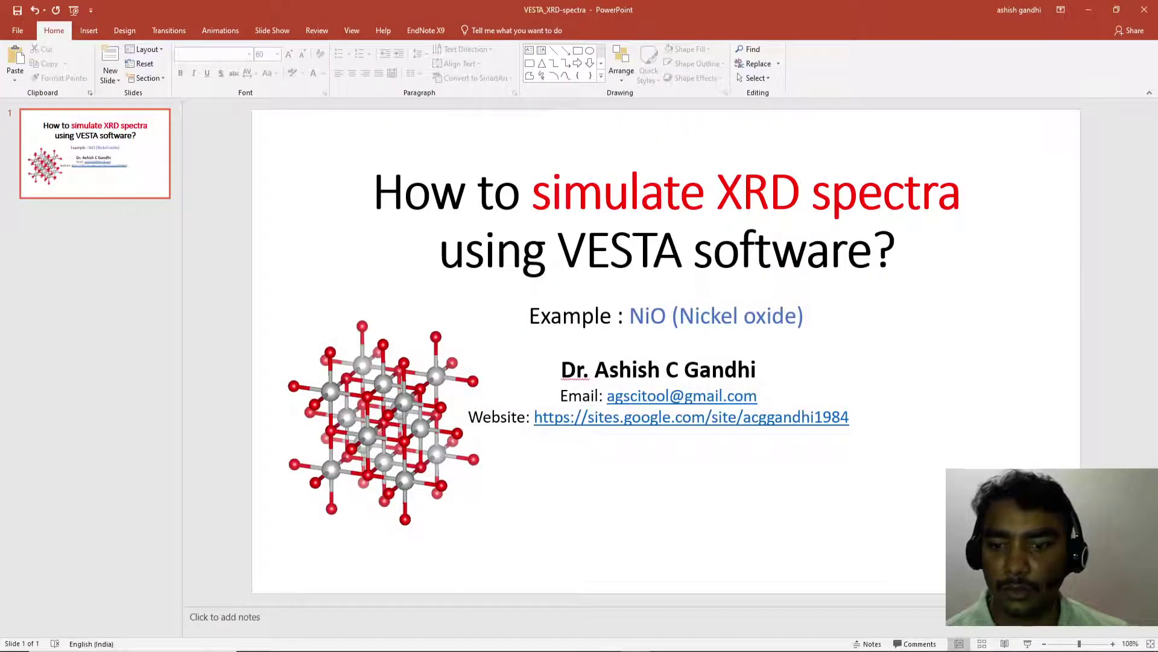
mouse_move(517, 651)
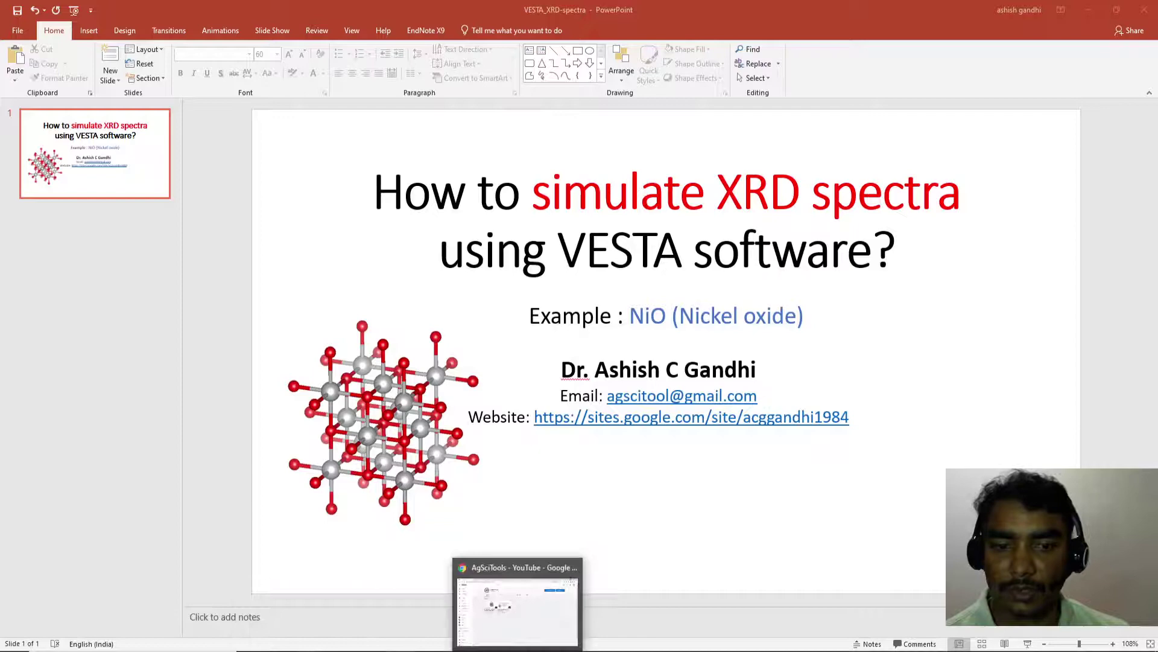
left_click(489, 648)
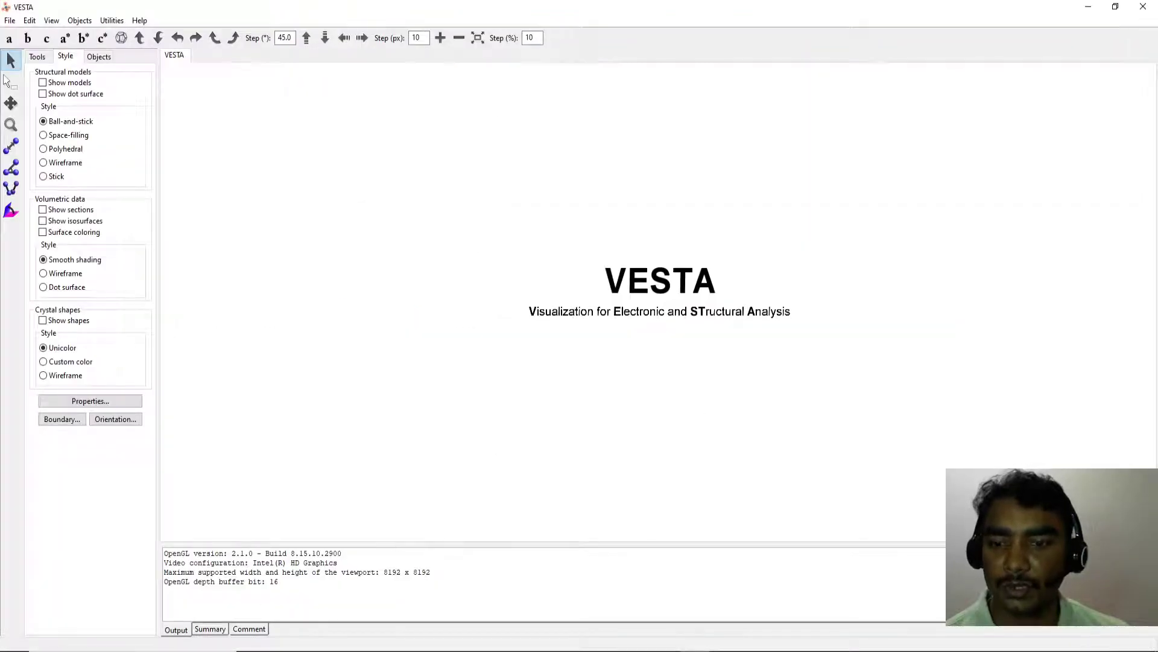
mouse_move(311, 640)
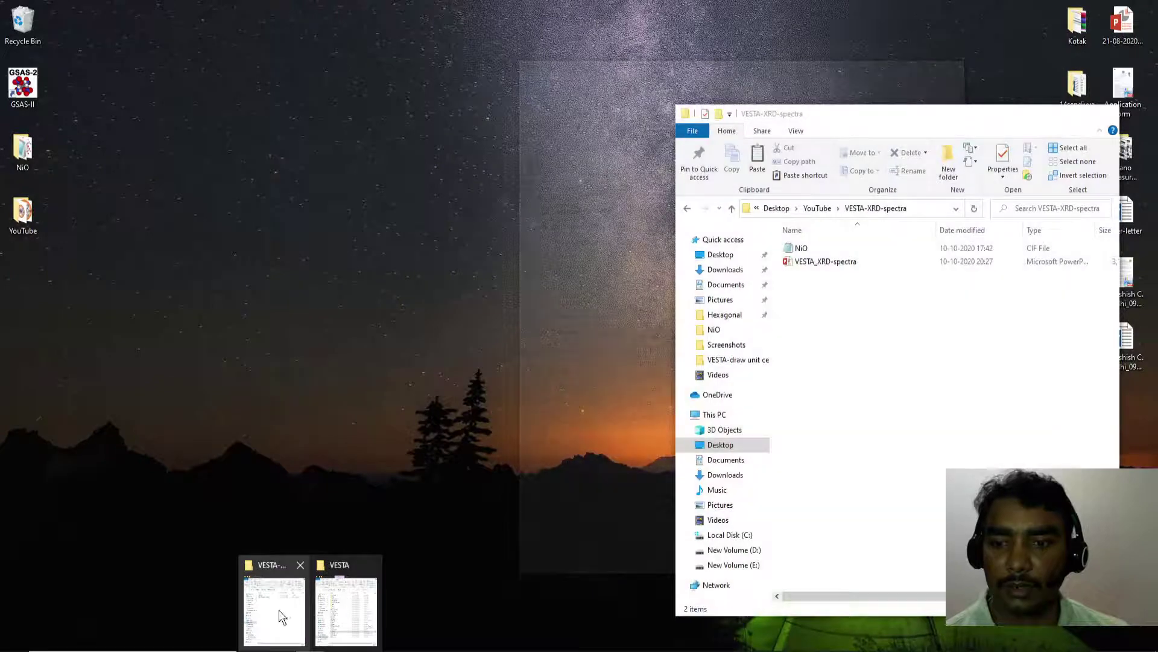
left_click(280, 616)
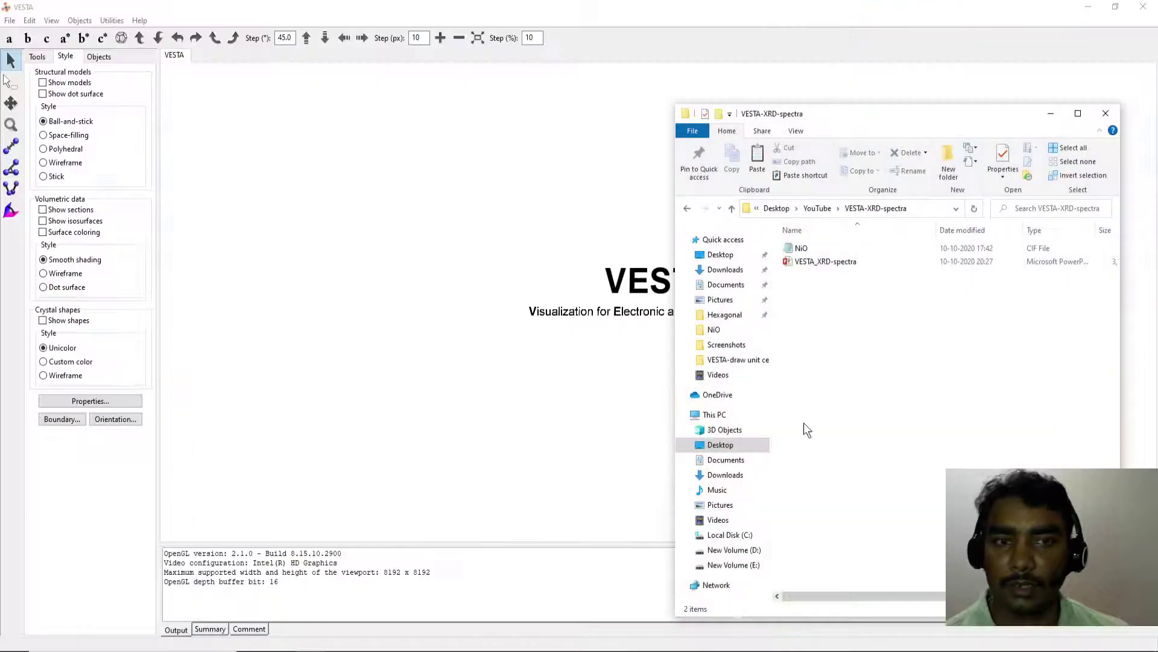
left_click_drag(875, 117, 928, 118)
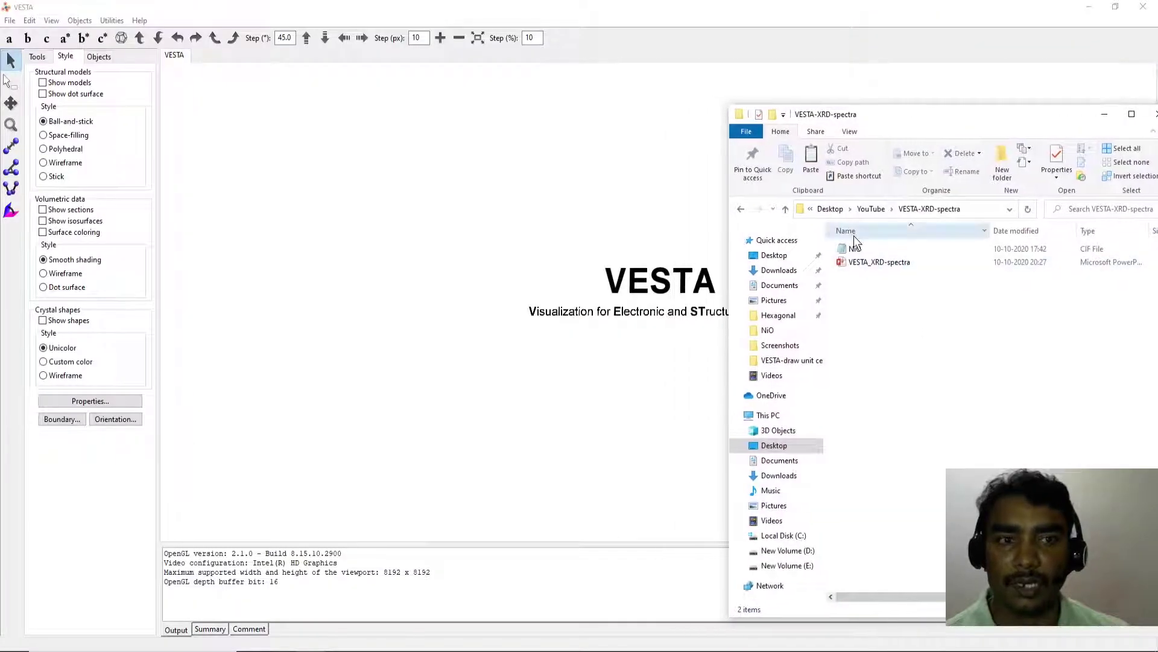
Load NiO.cif into VESTA by dragging it in, then zoom out and rotate to an oblique view
left_click_drag(854, 248, 513, 267)
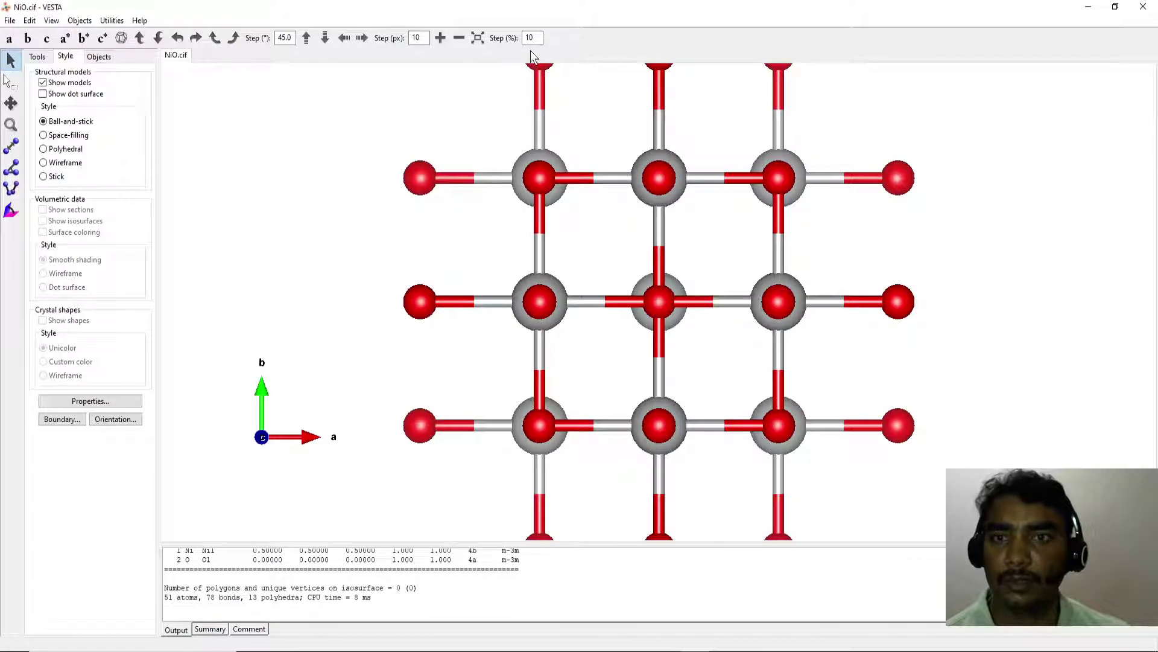
left_click(459, 37)
left_click(458, 38)
left_click(459, 38)
left_click_drag(563, 132, 576, 252)
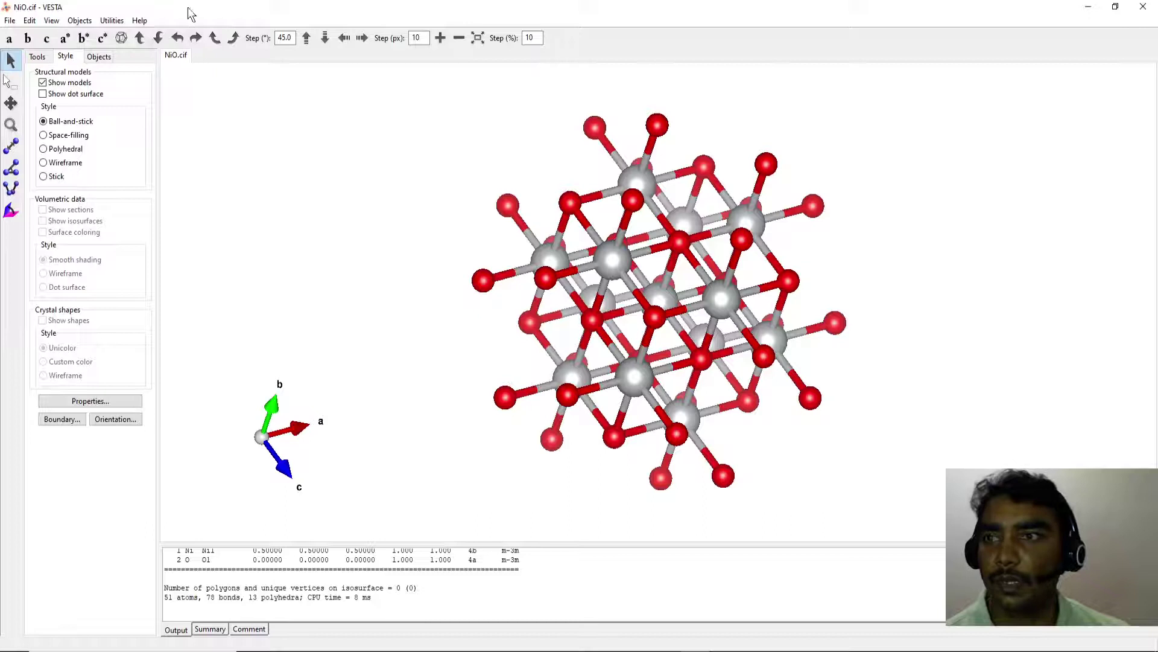
Open the Powder Diffraction Pattern utility, set No. of λ to 1 (1.54059 Å) and calculate
left_click(112, 21)
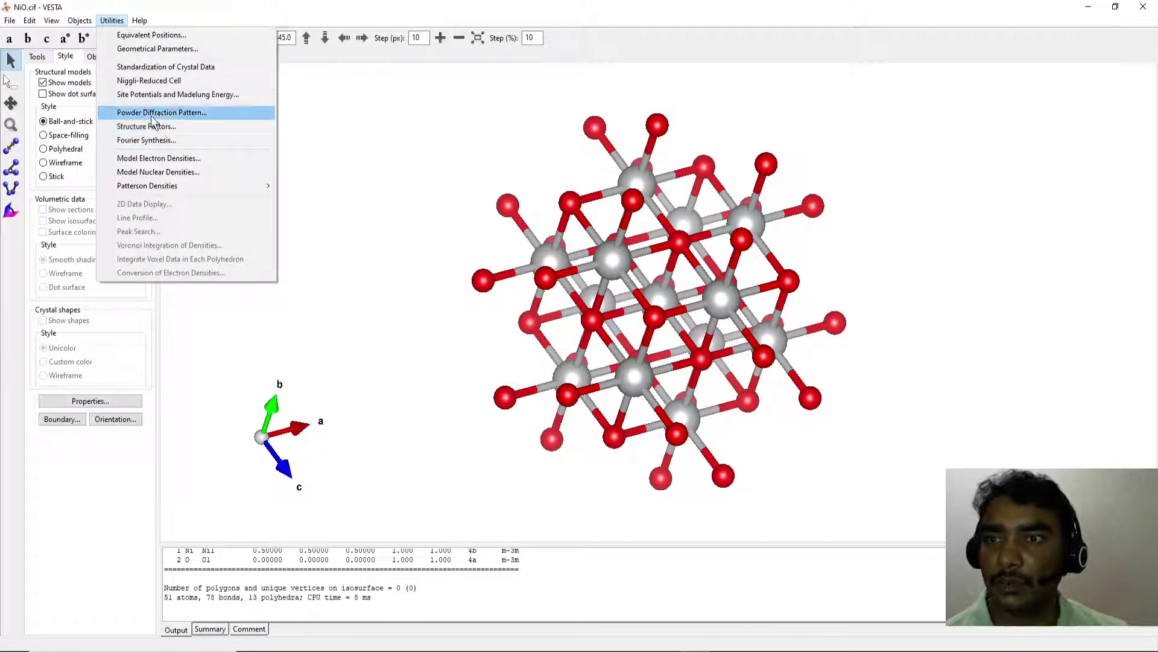
left_click(183, 114)
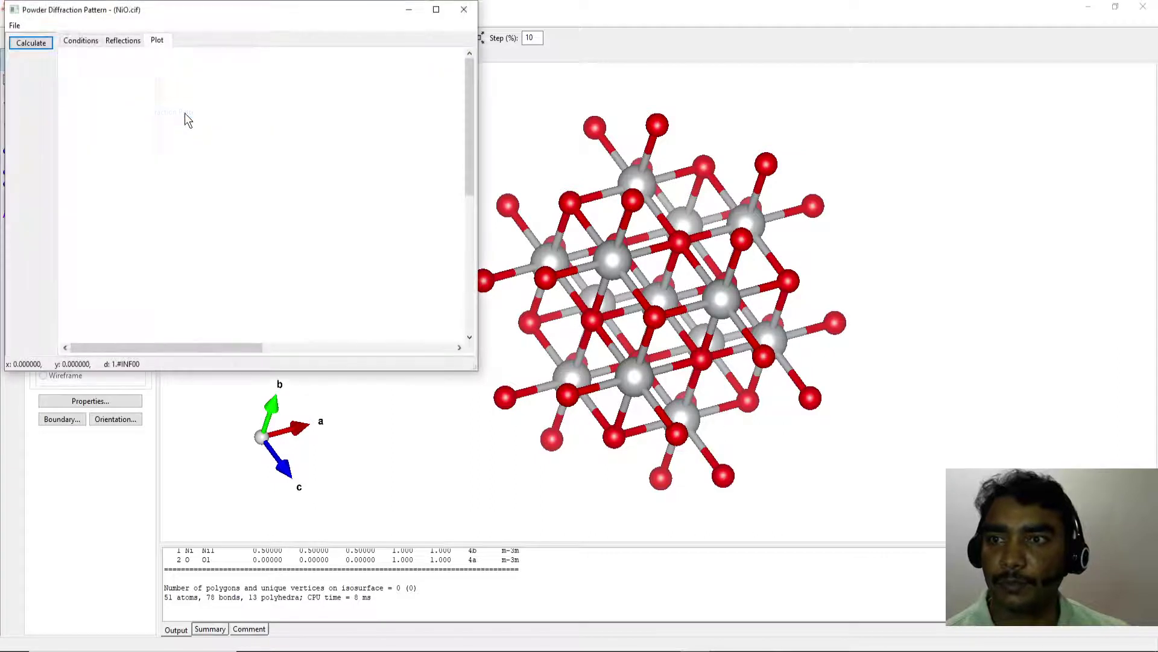
left_click(79, 41)
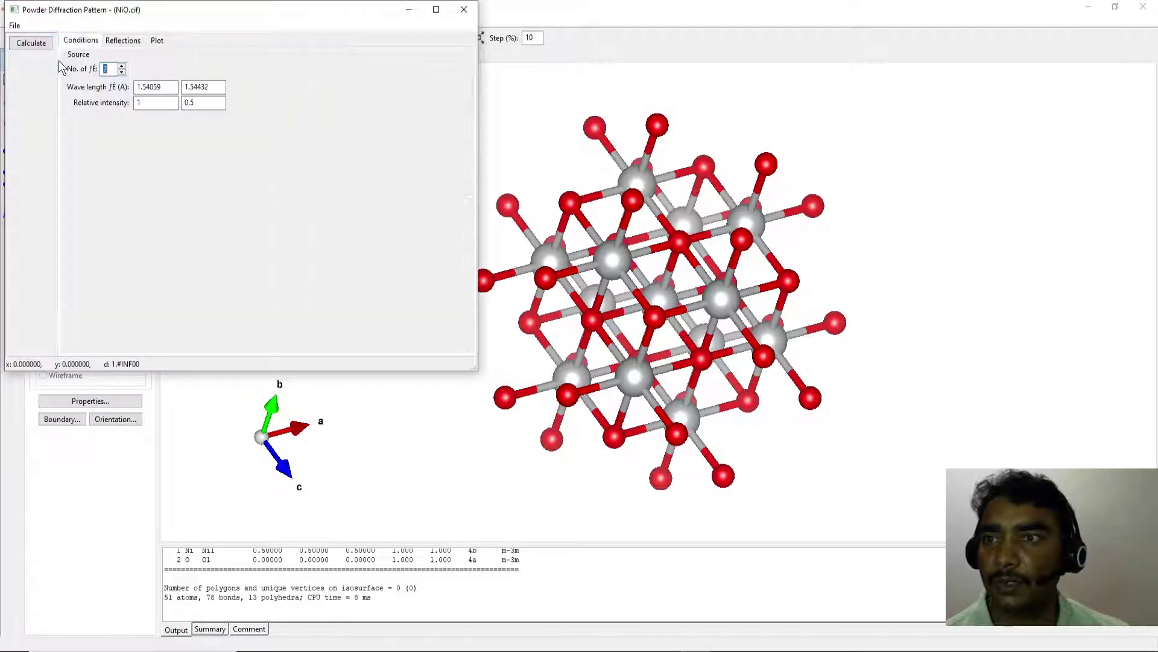
key("Down")
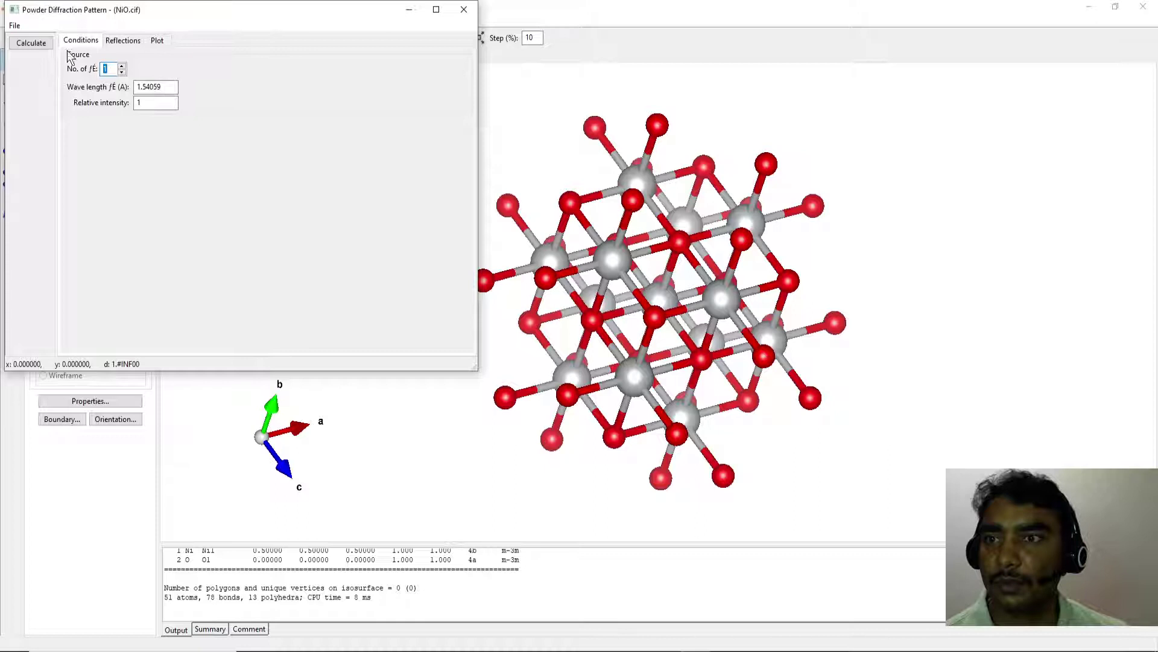
left_click(30, 44)
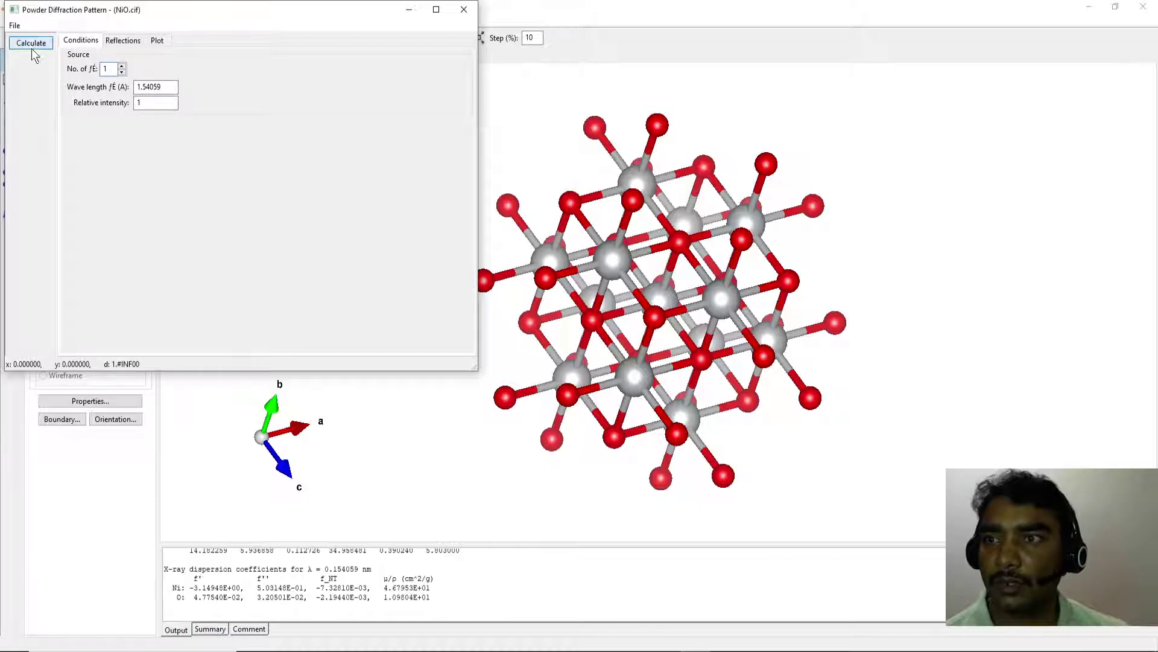
Check the eight calculated reflections, then show the intensity vs 2θ plot in a widened window
left_click(124, 41)
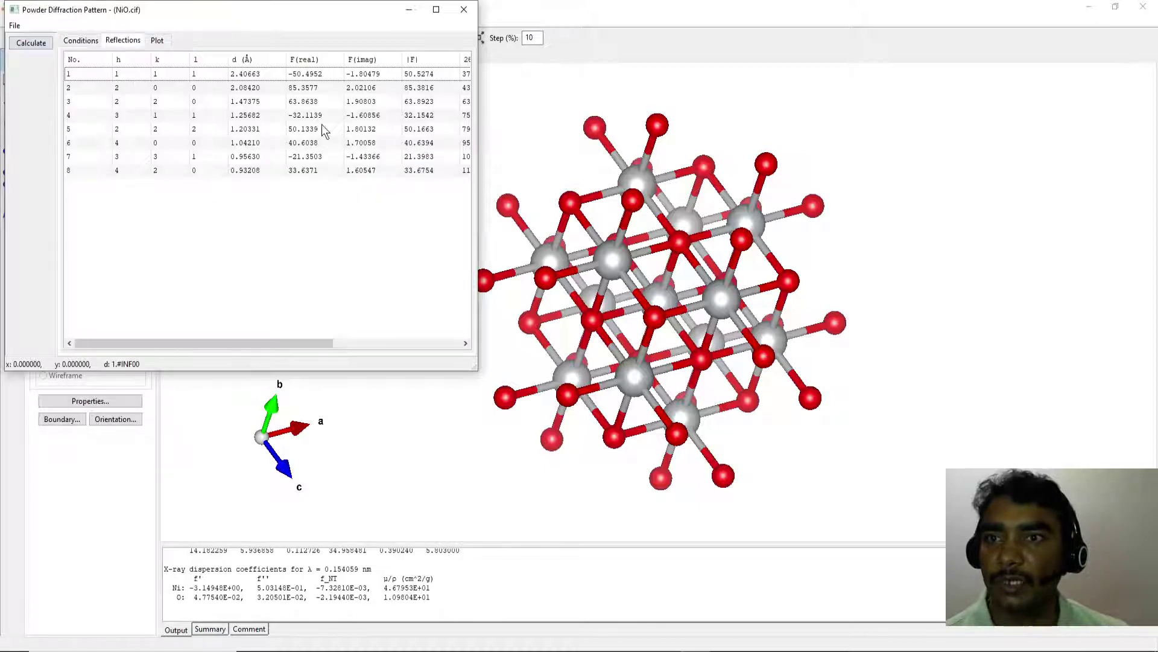
left_click(156, 41)
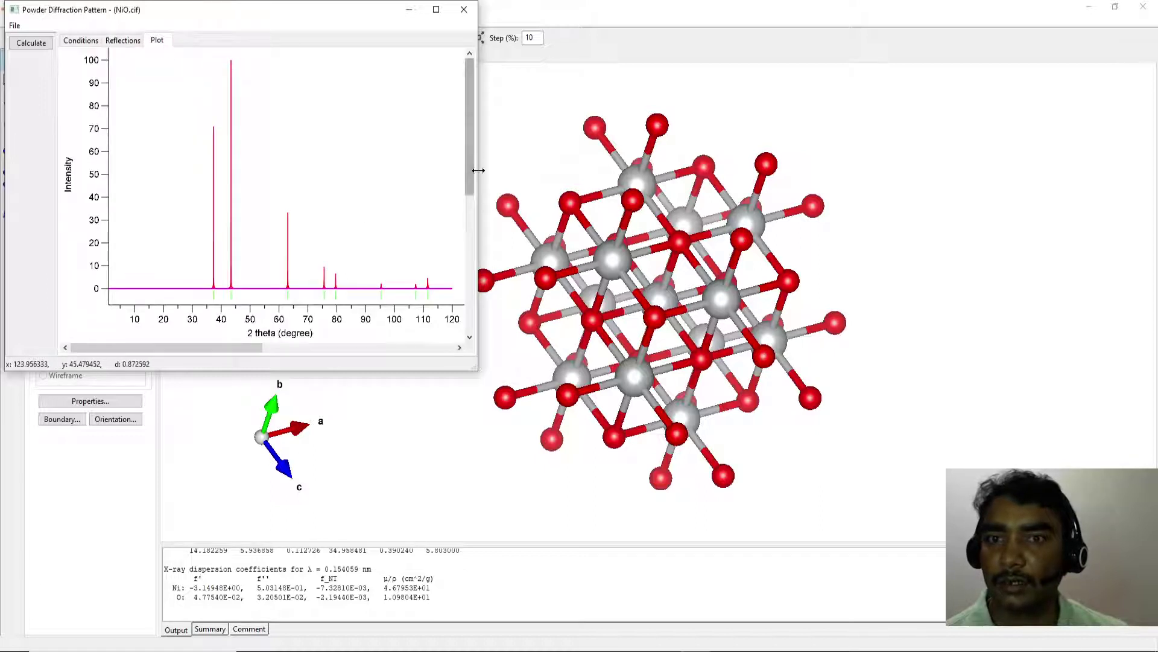
left_click_drag(475, 158, 583, 163)
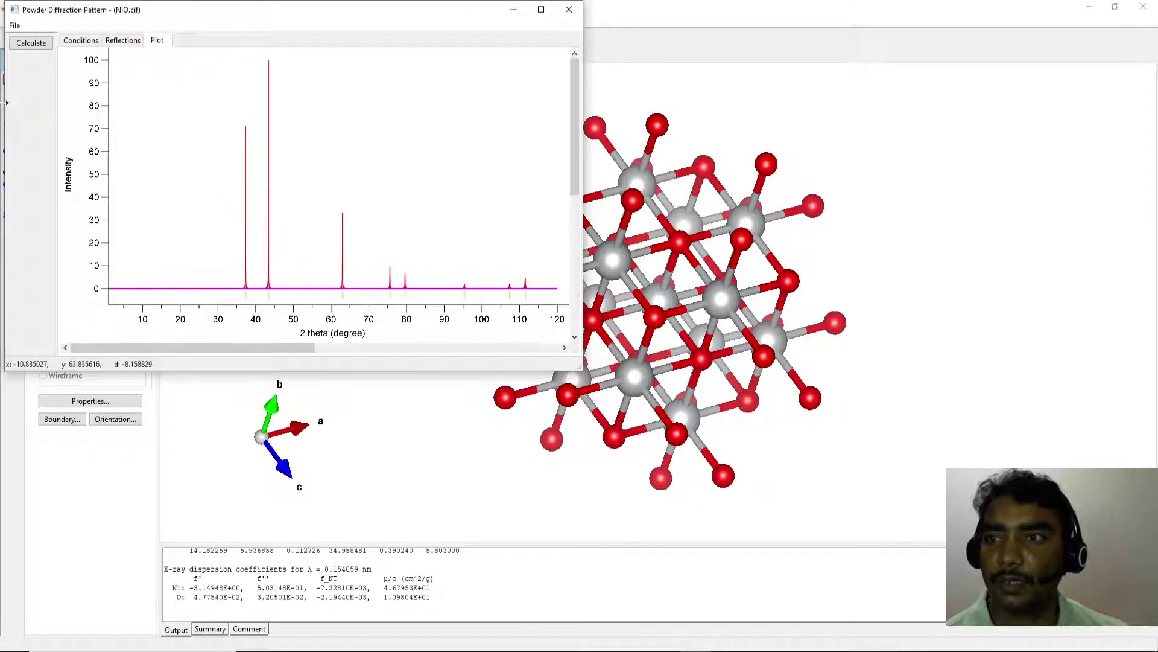
Export the diffraction data as NiO.int into VESTA-XRD-spectra and bring up that folder to confirm it
left_click(14, 25)
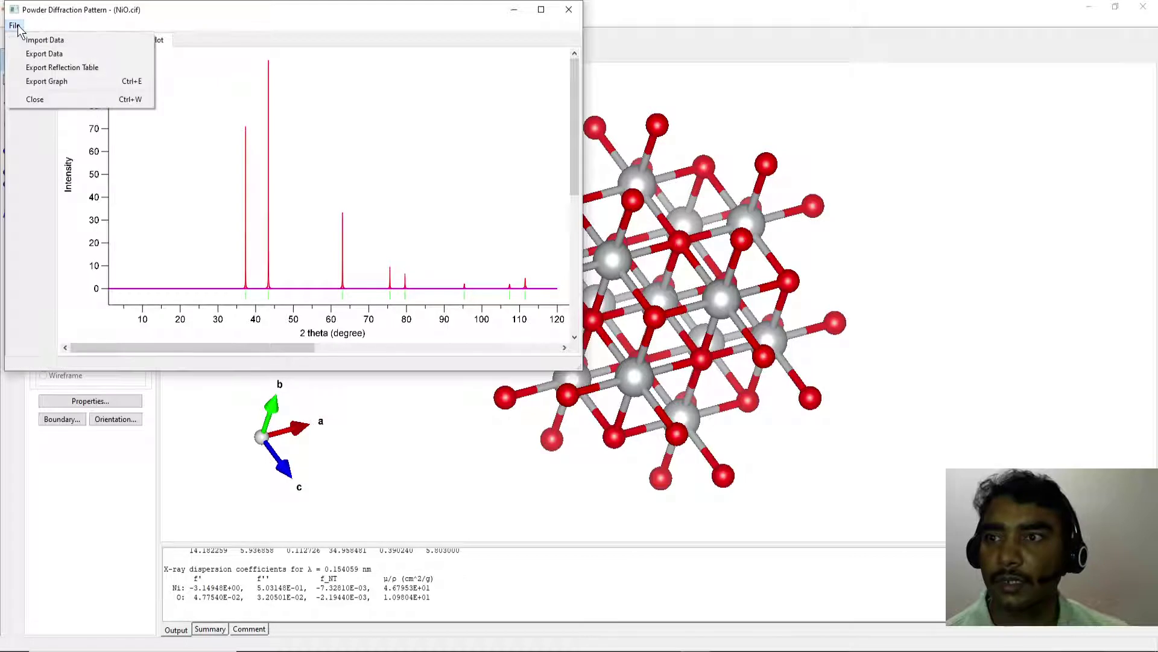
left_click(43, 55)
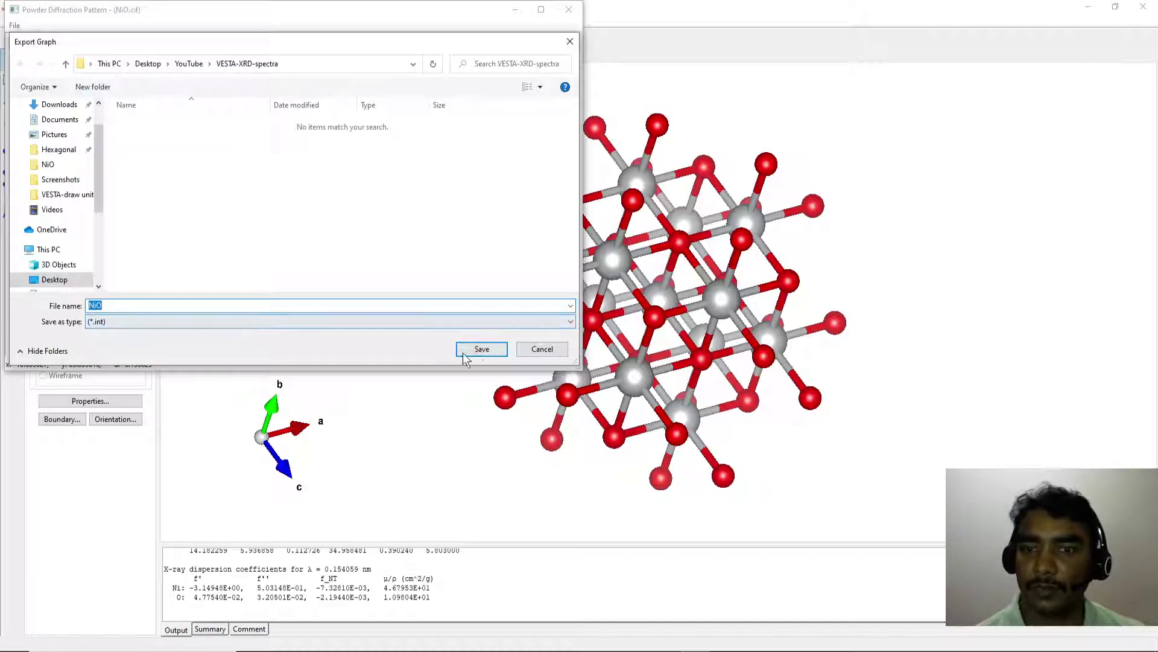
left_click(481, 349)
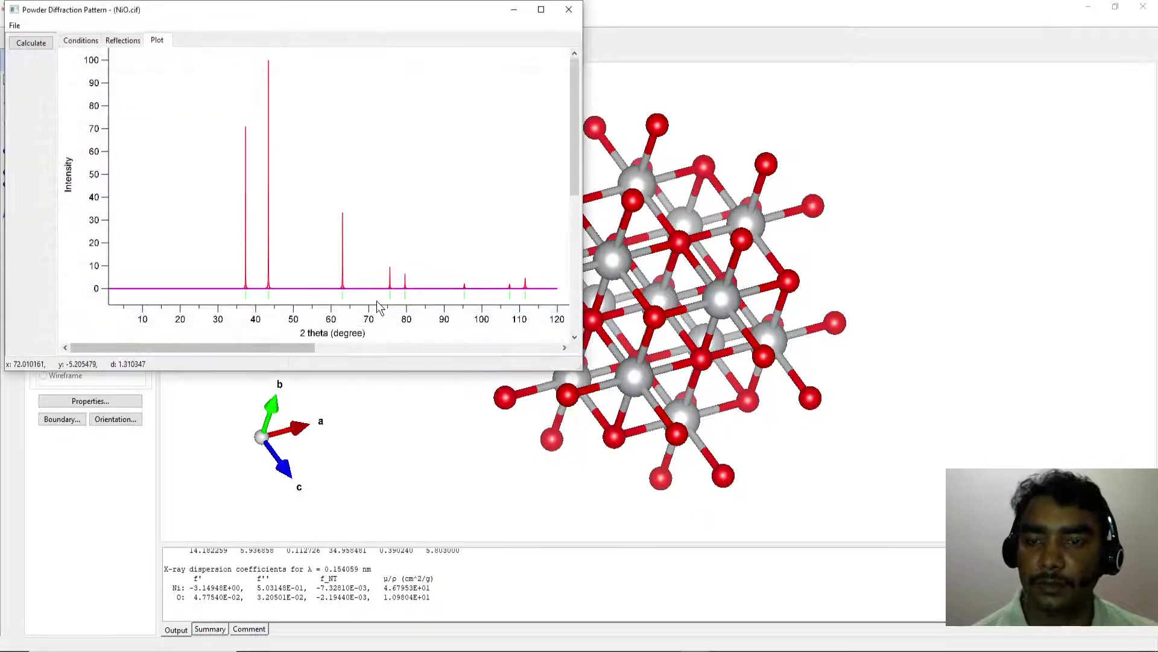
mouse_move(311, 641)
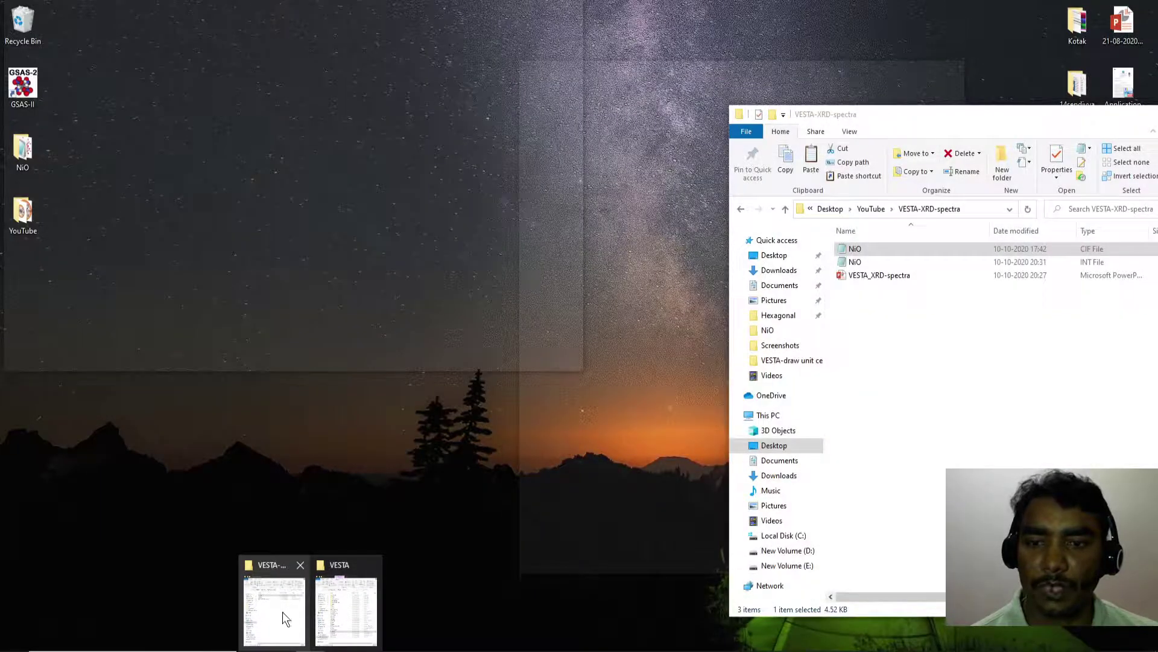
left_click(284, 620)
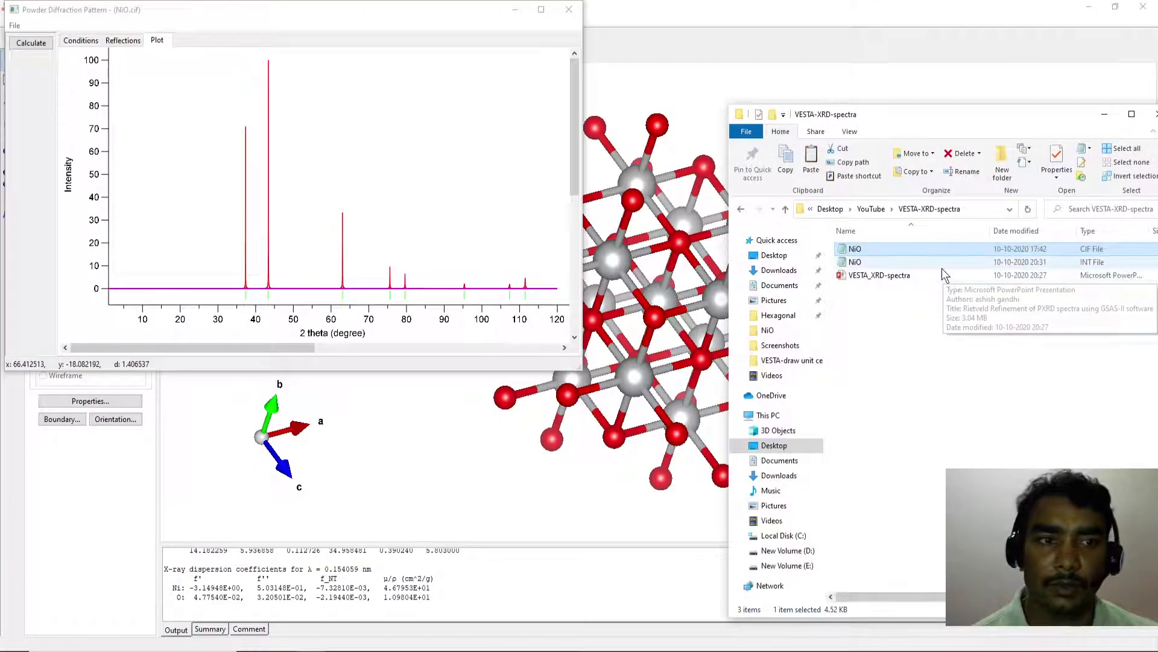
Drop NiO.int from Explorer onto Book1 and import it with the Import Wizard's default settings
left_click(872, 263)
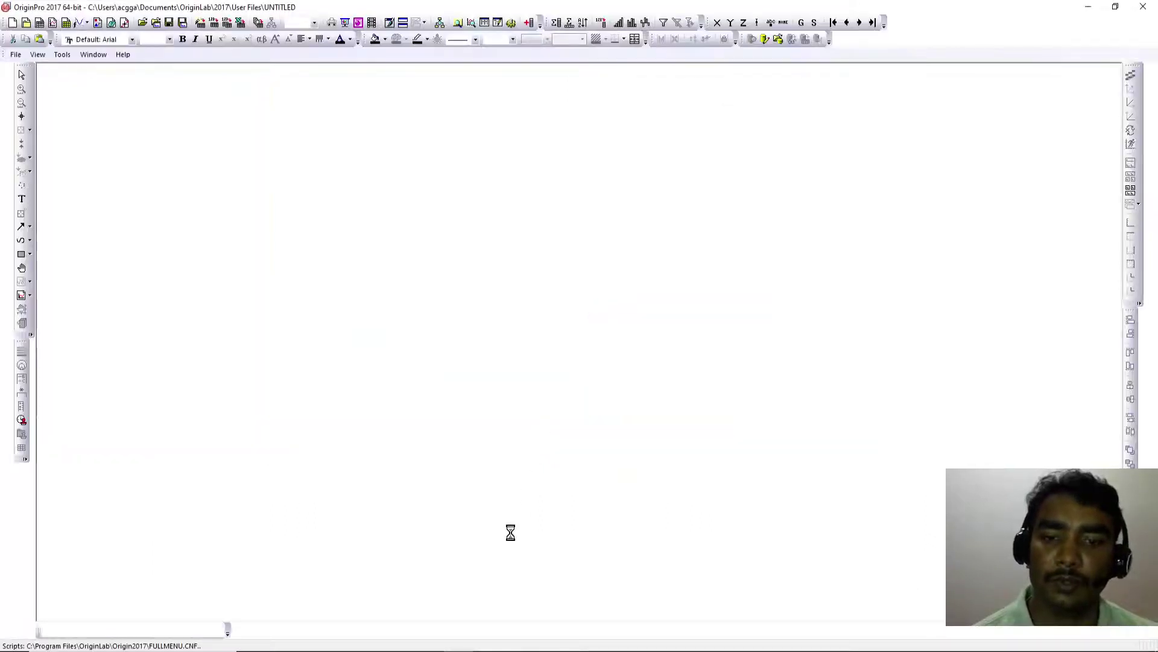
mouse_move(349, 627)
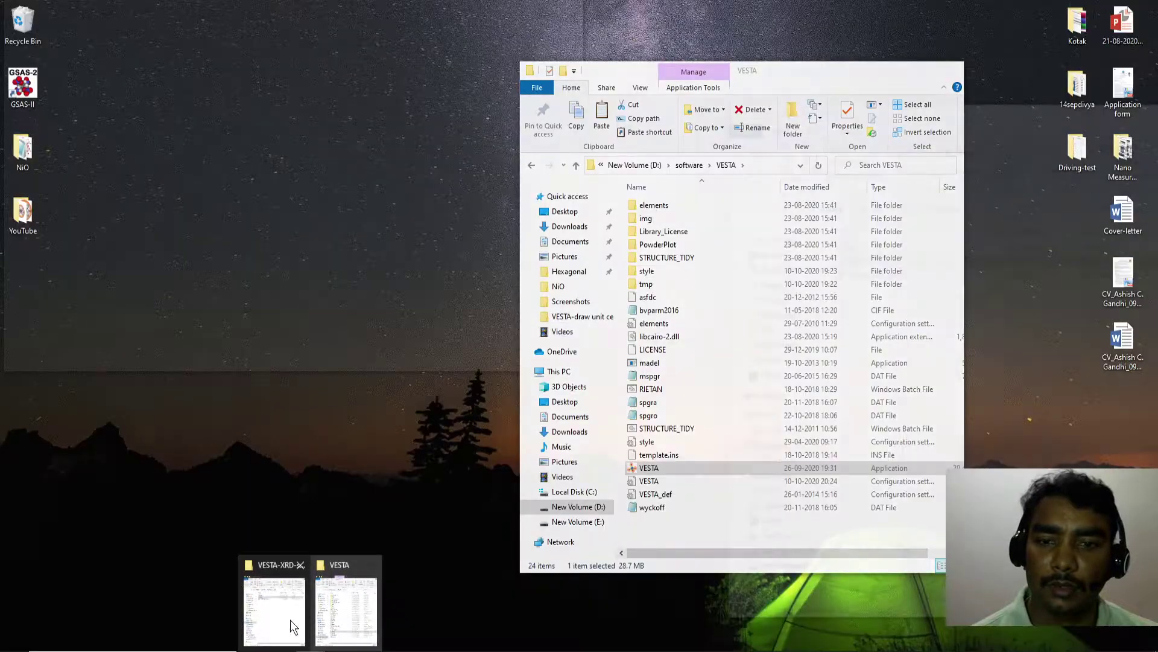
left_click(283, 613)
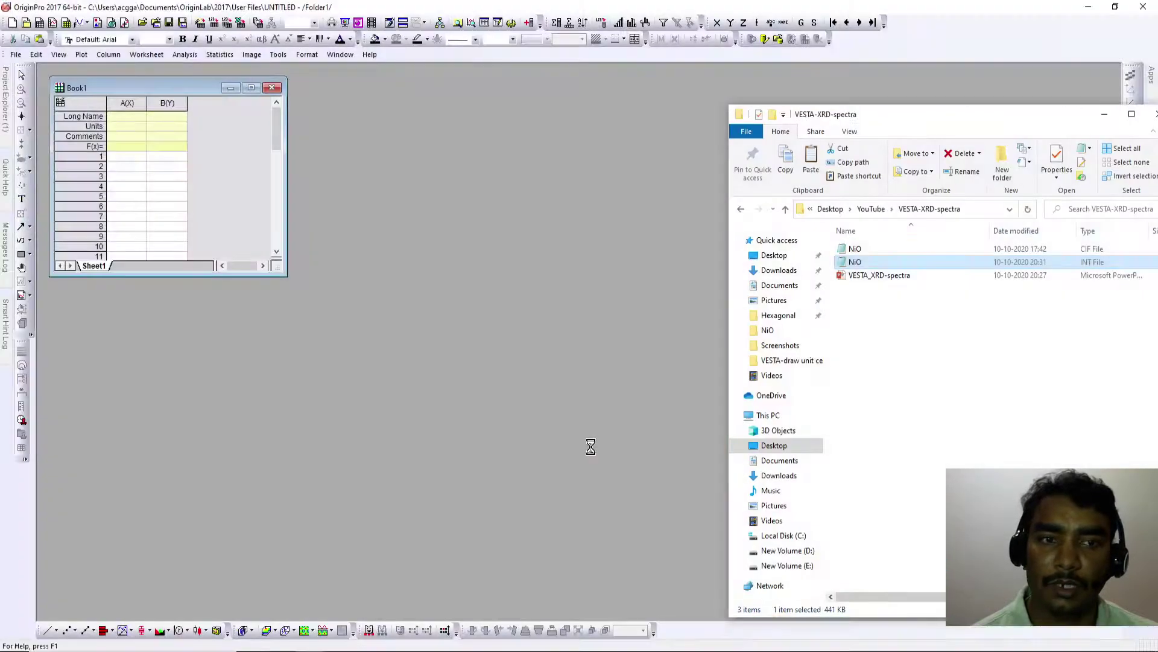
left_click_drag(855, 261, 144, 159)
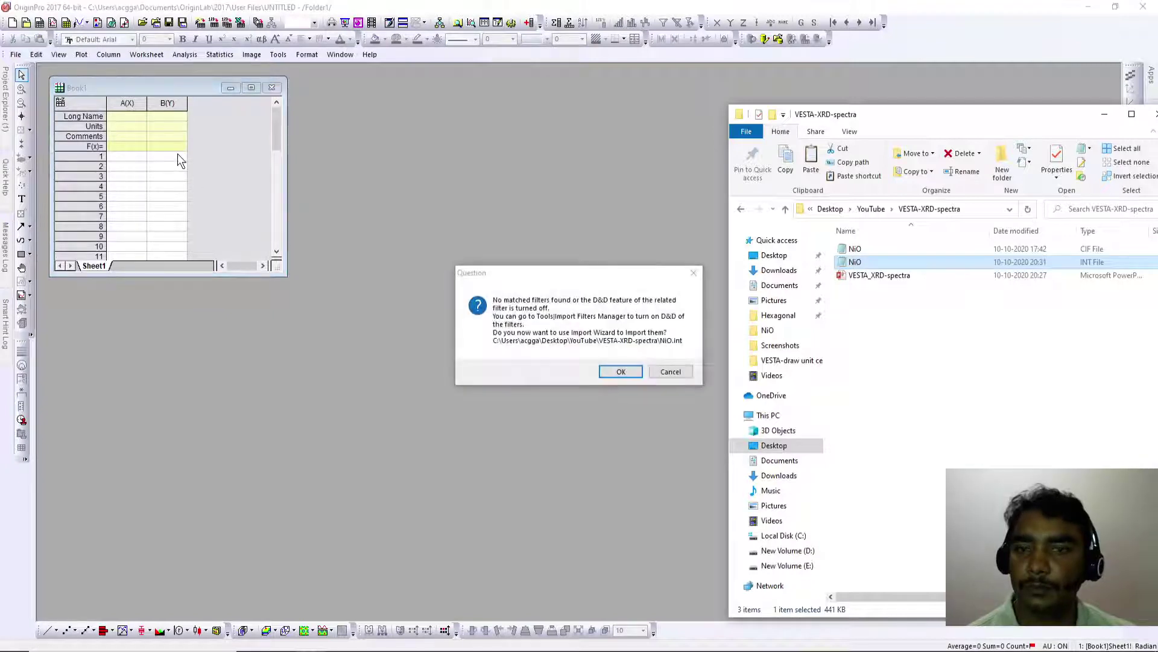
left_click(621, 371)
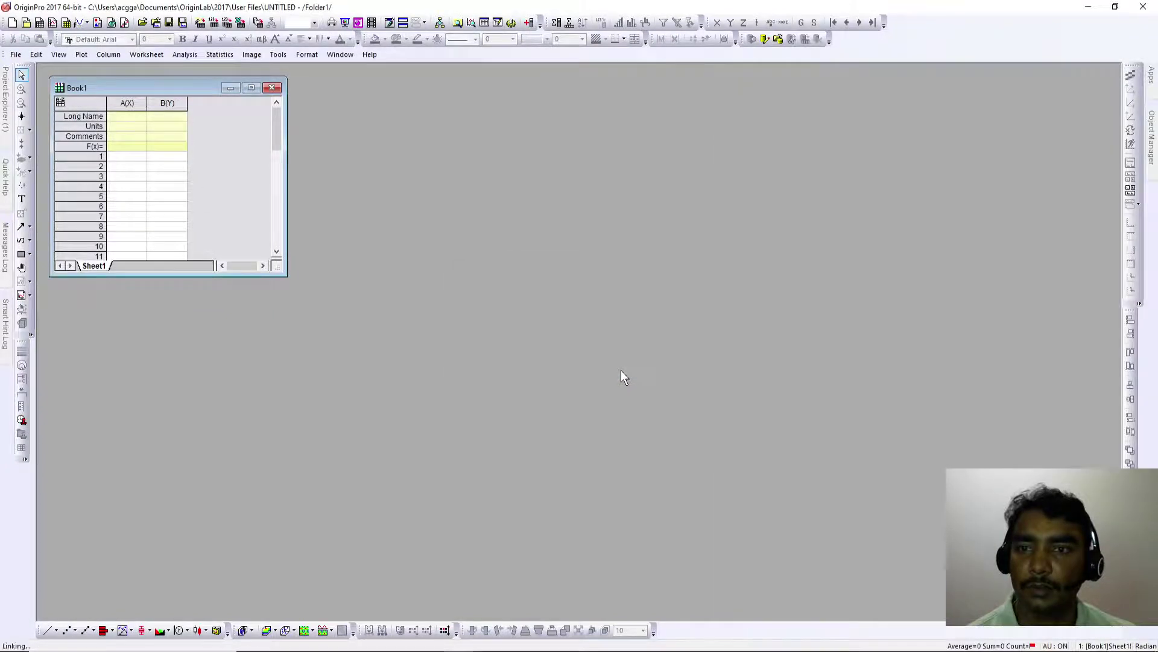
left_click(729, 497)
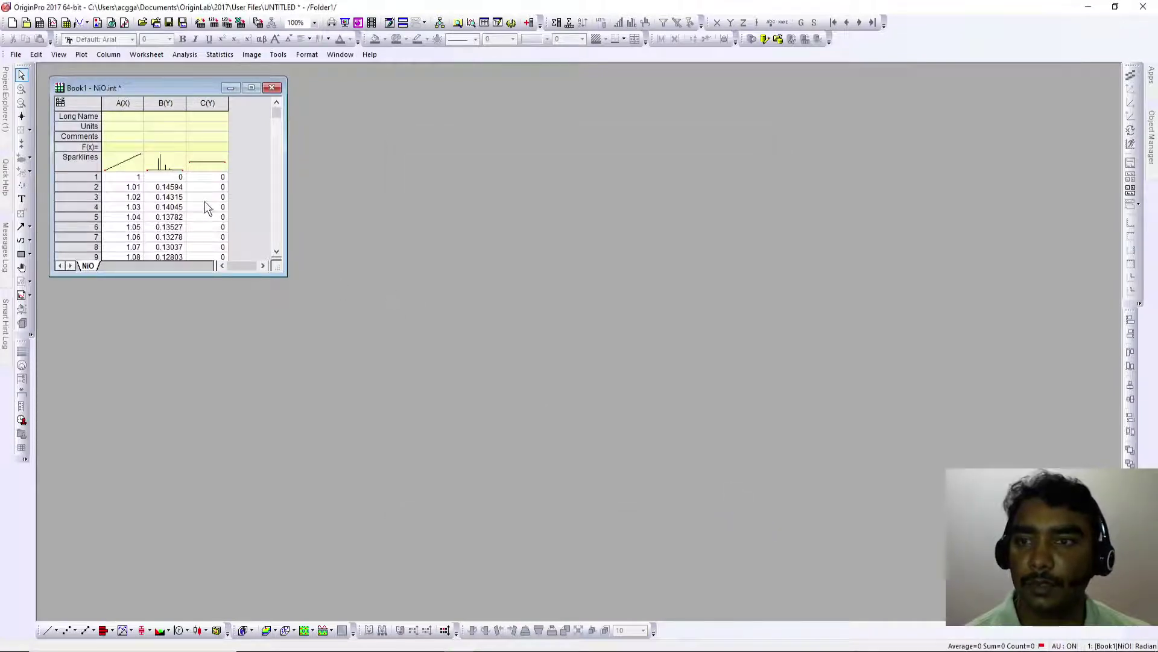
Make a Line plot of column B(Y), keep Graph1 when prompted, and maximize its window
left_click(165, 105)
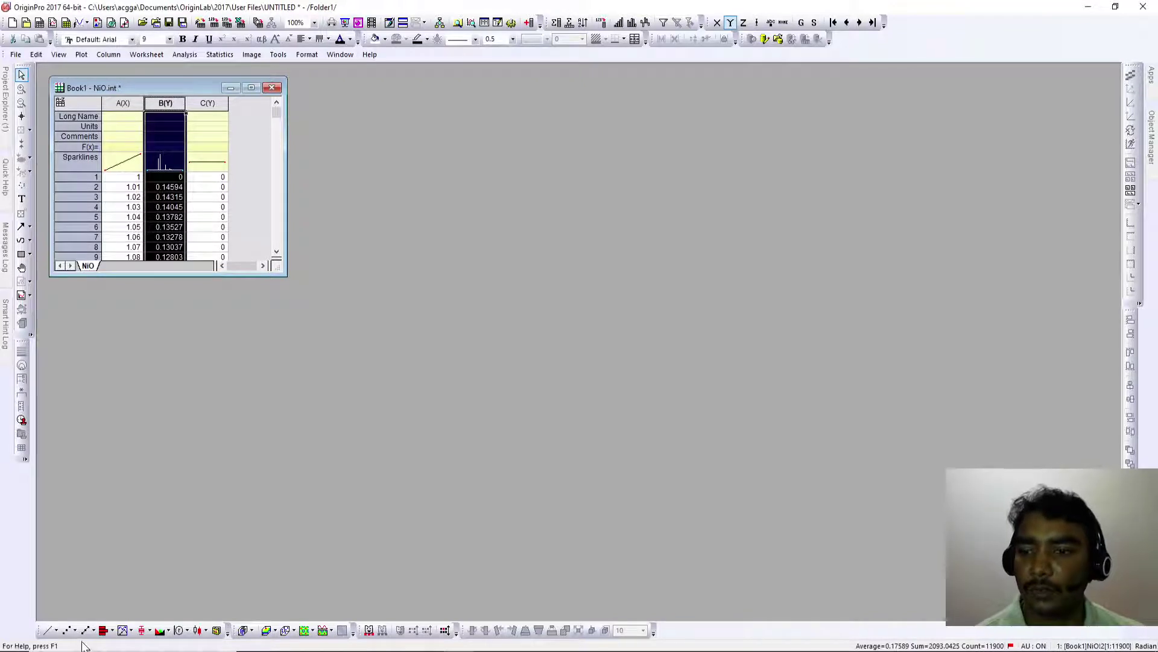
left_click(49, 627)
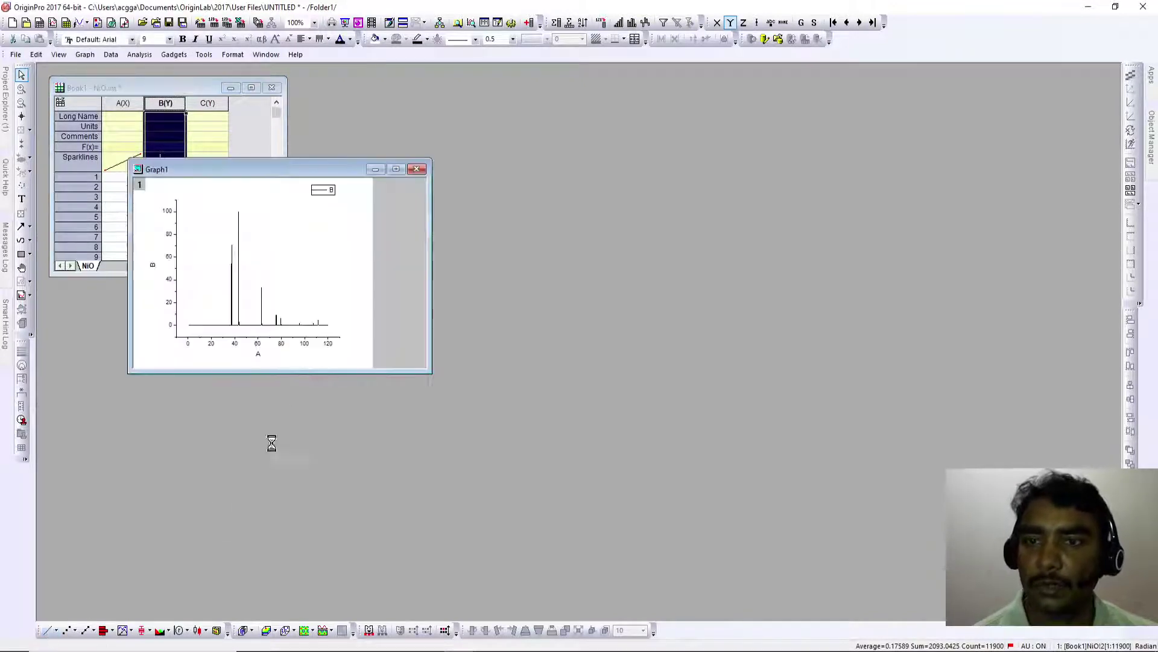
left_click(414, 168)
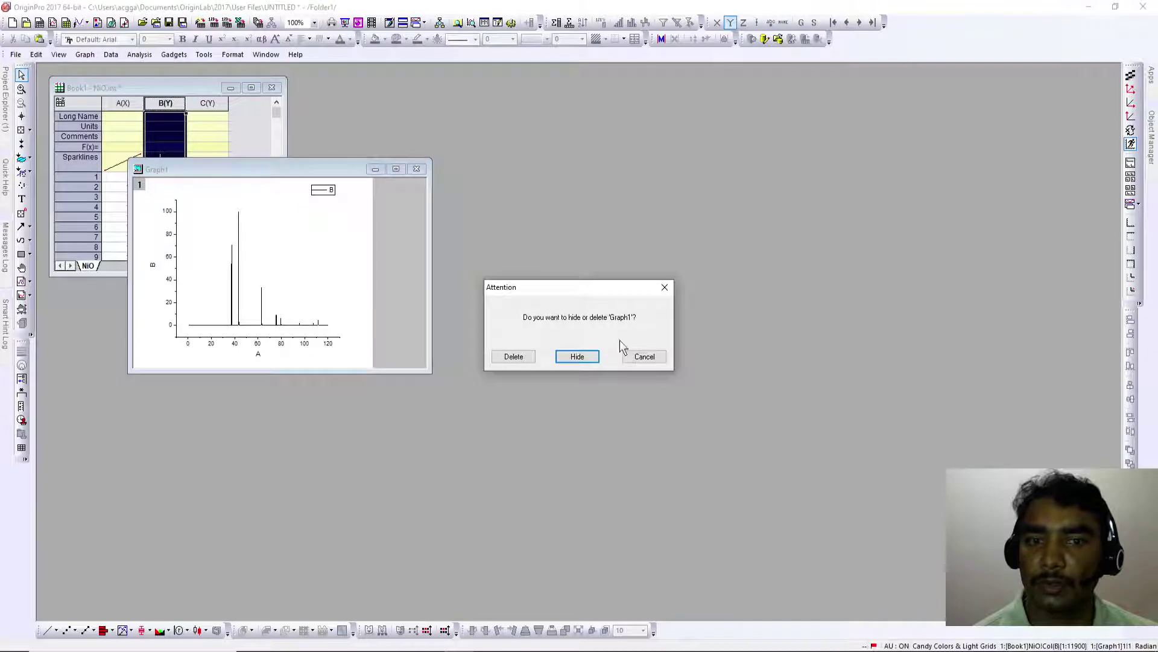
left_click(656, 361)
left_click(395, 169)
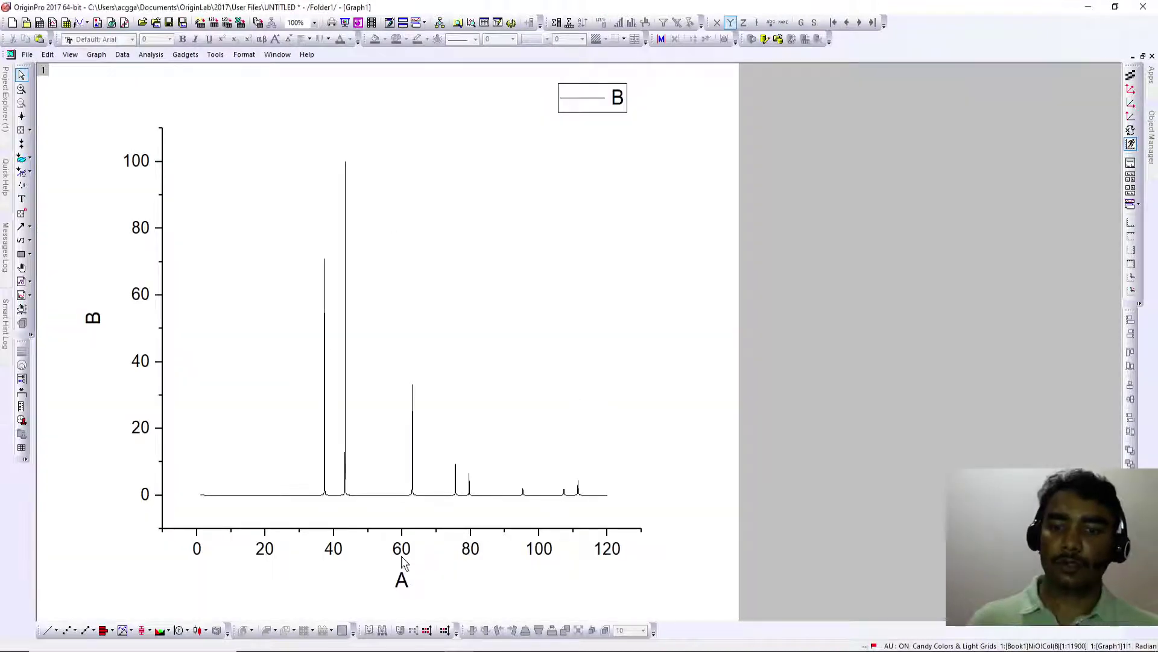
Retitle the x-axis '2θ', inserting θ from the Symbol Map
double_click(400, 579)
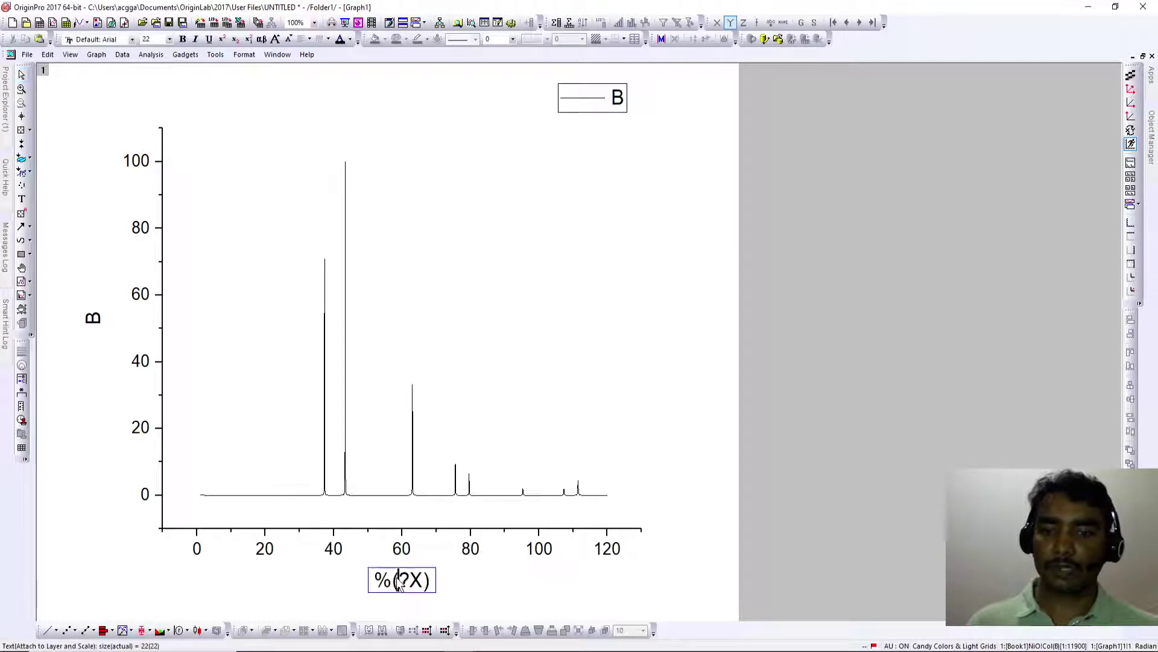
left_click_drag(382, 588, 440, 587)
type("2")
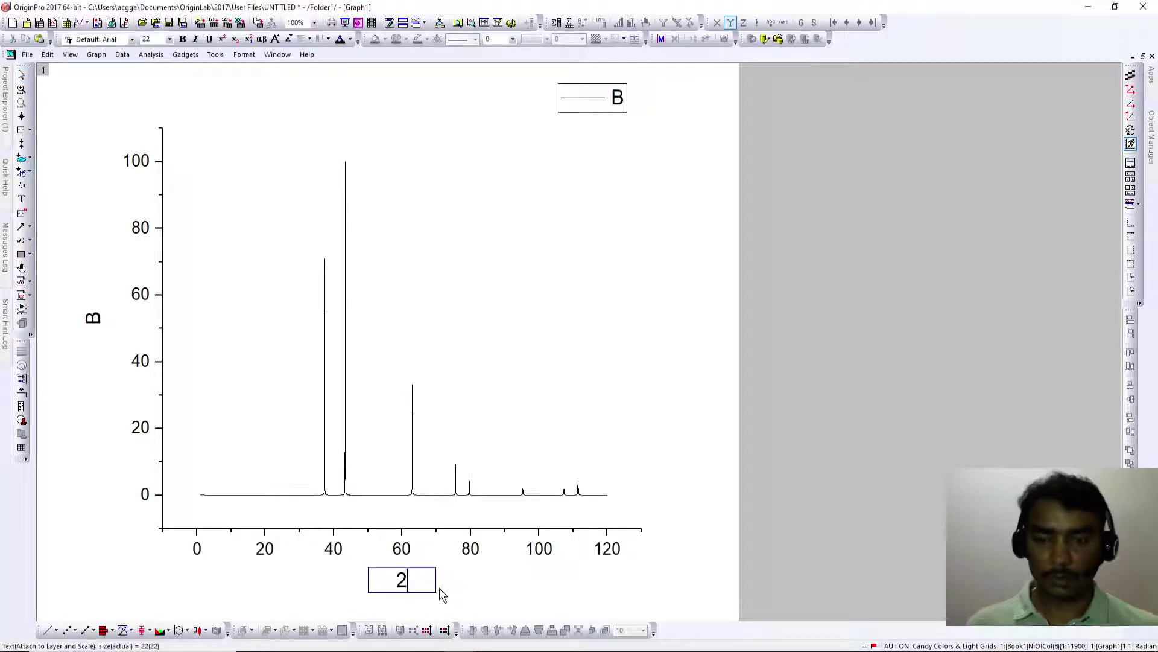
right_click(420, 579)
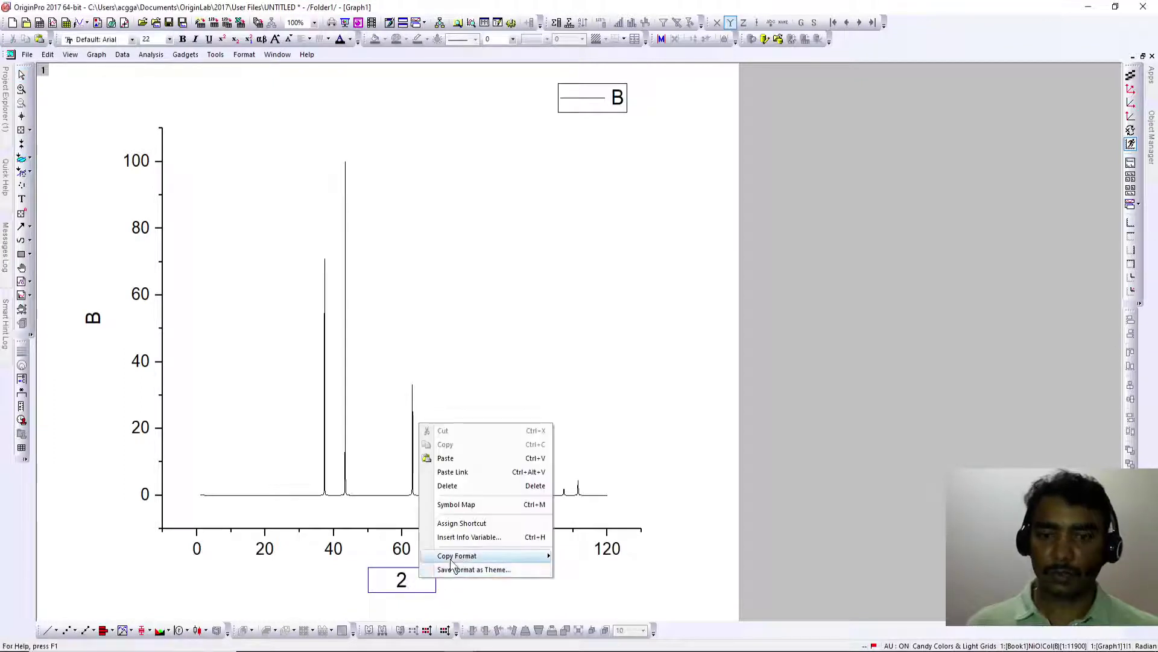
left_click(467, 504)
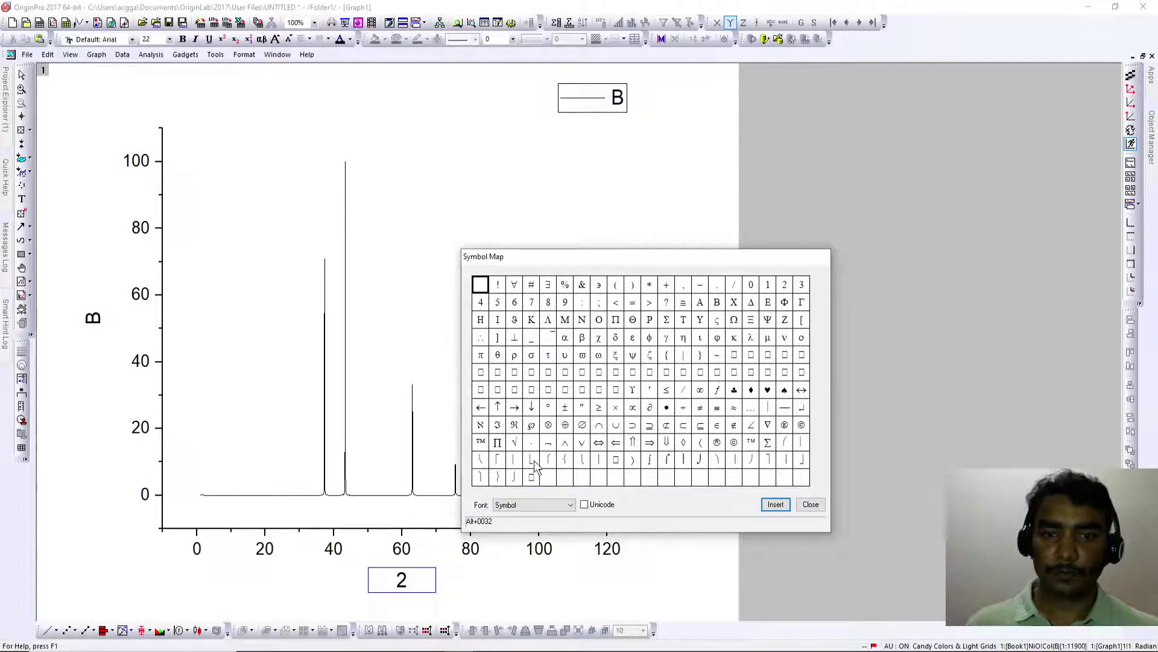
left_click(497, 354)
left_click(776, 504)
left_click(810, 504)
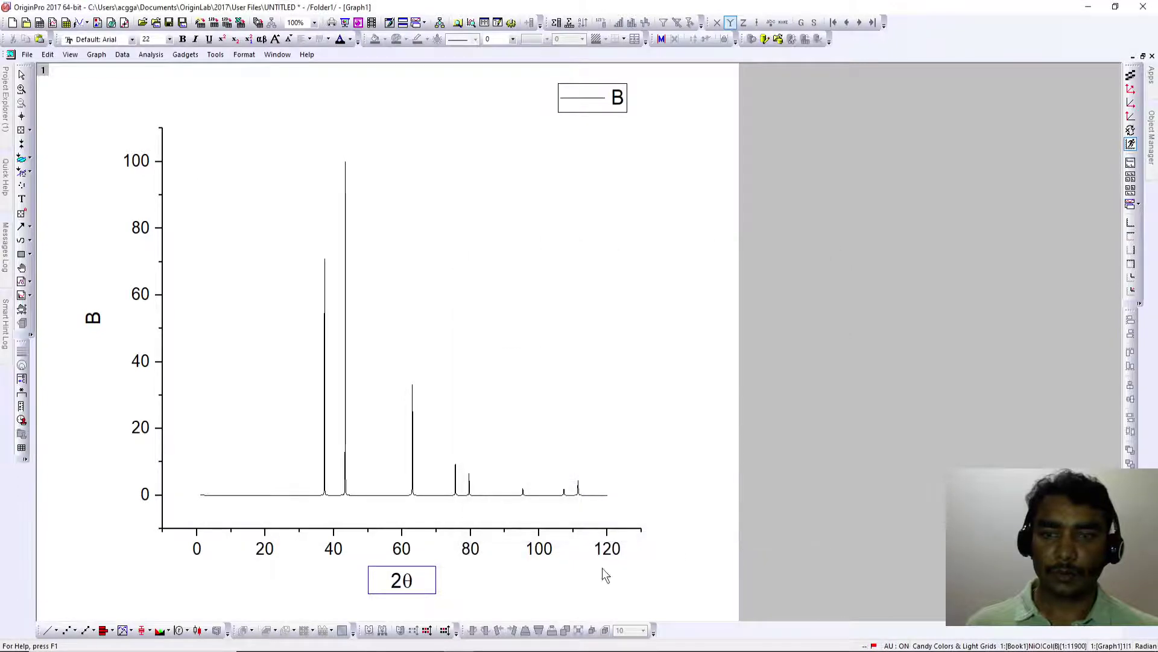
left_click(96, 330)
Replace the y-axis title text with 'Intensity'
double_click(97, 326)
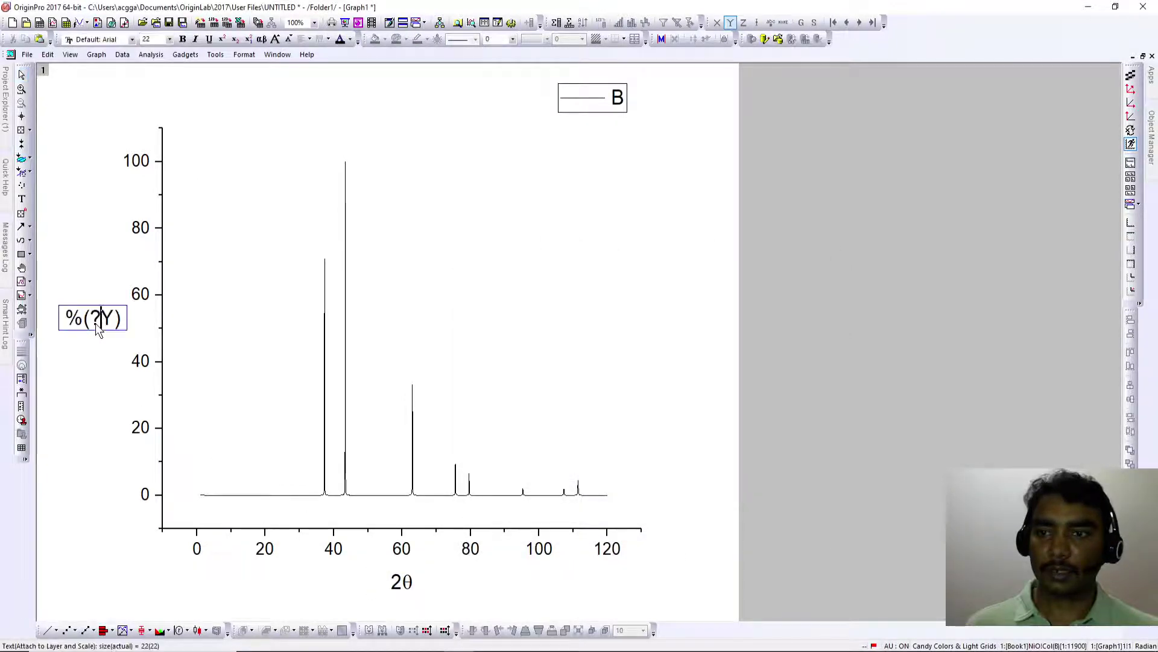
left_click_drag(120, 318, 62, 319)
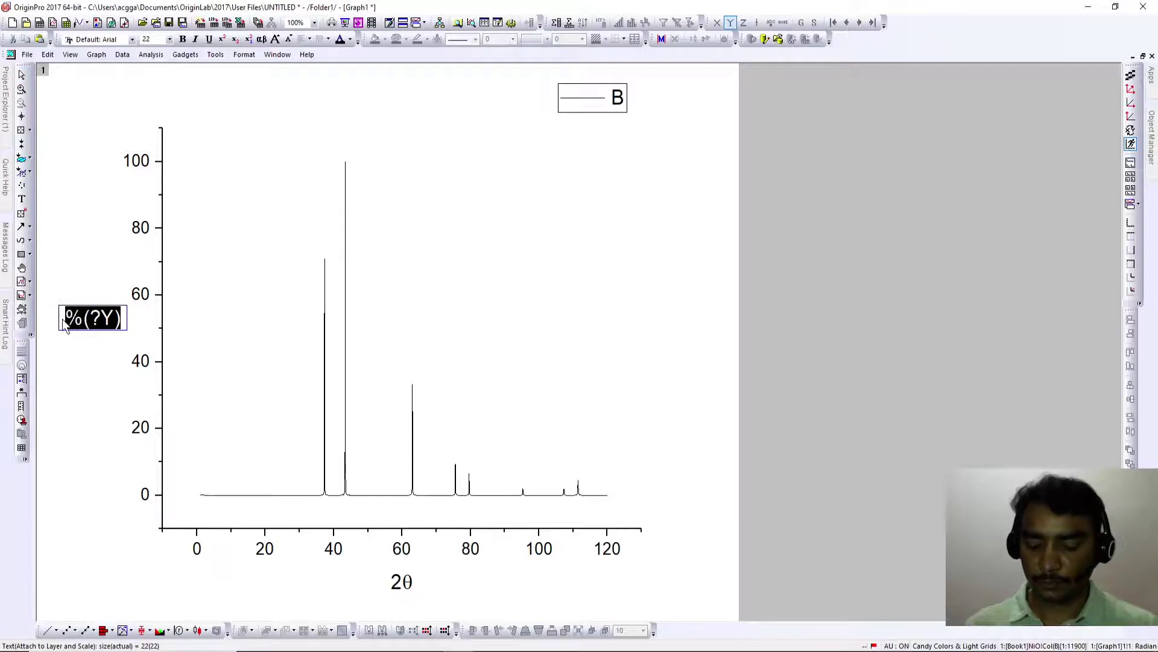
type("Intensity")
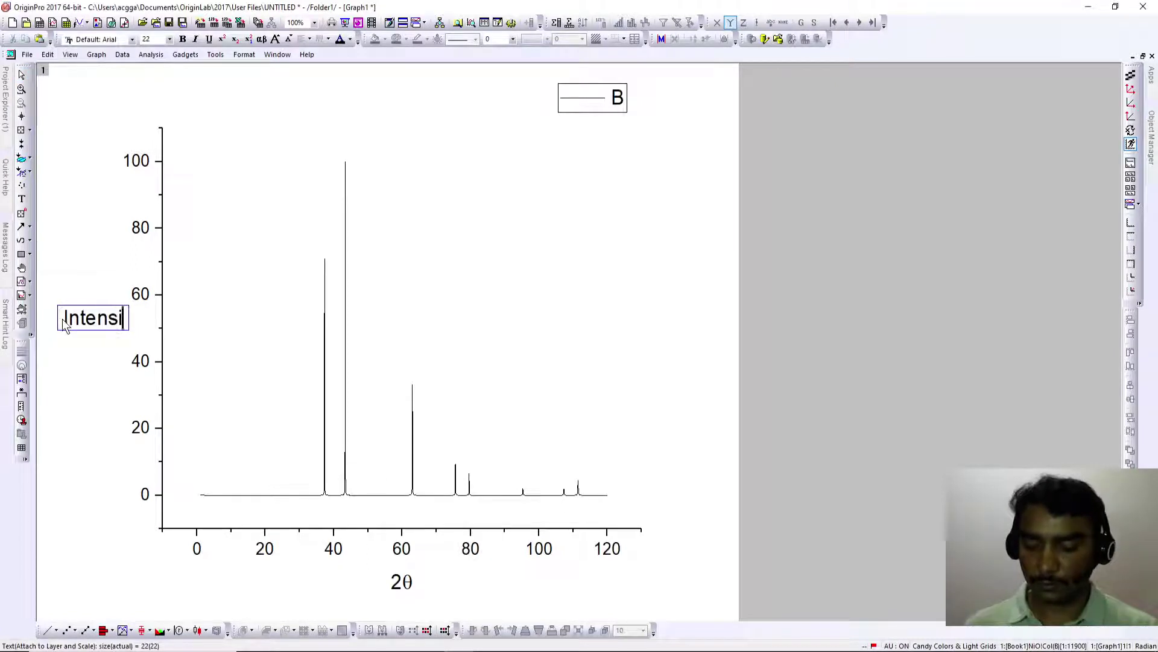
left_click(72, 369)
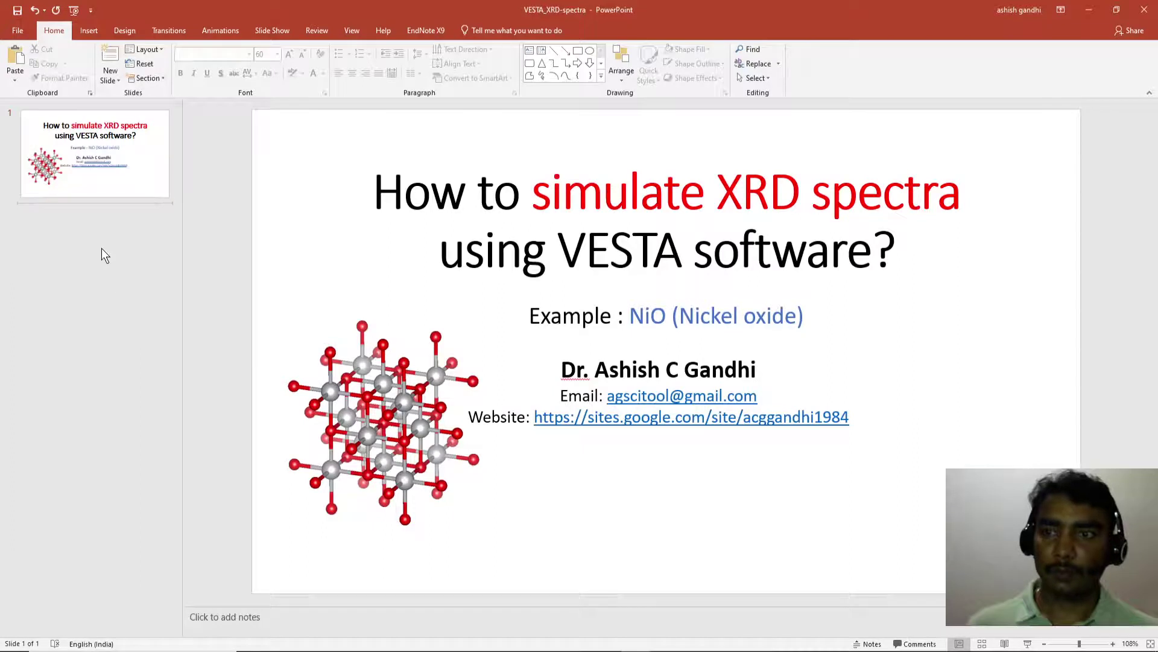
Add a new second slide and give it the Blank layout
right_click(103, 251)
left_click(129, 291)
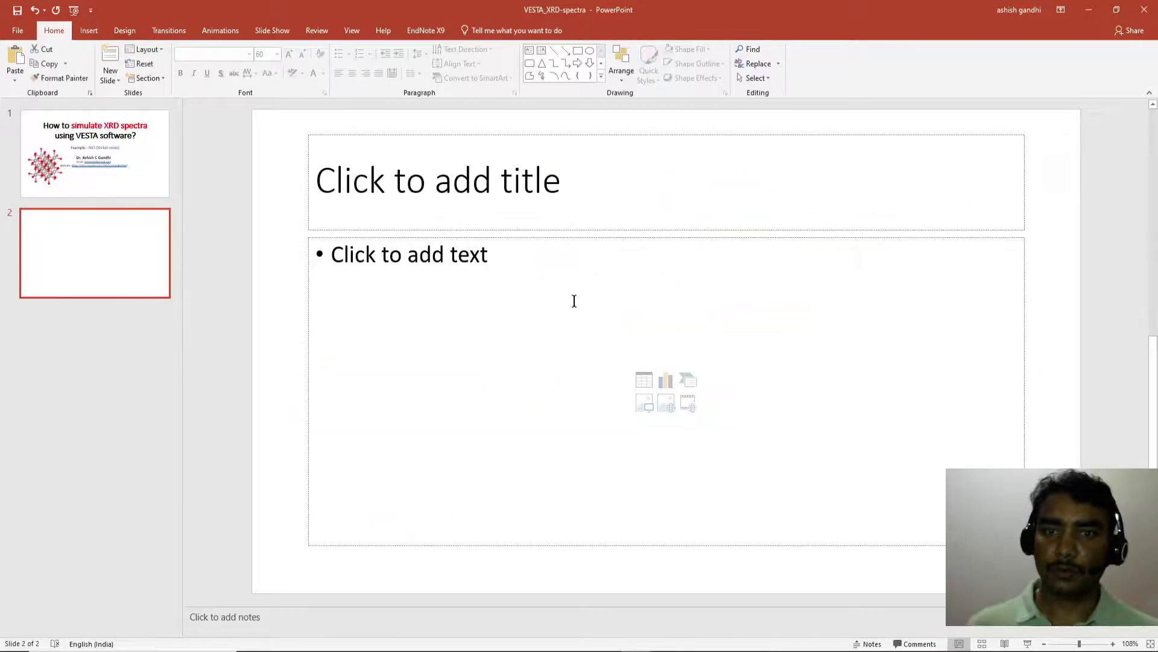
left_click(145, 49)
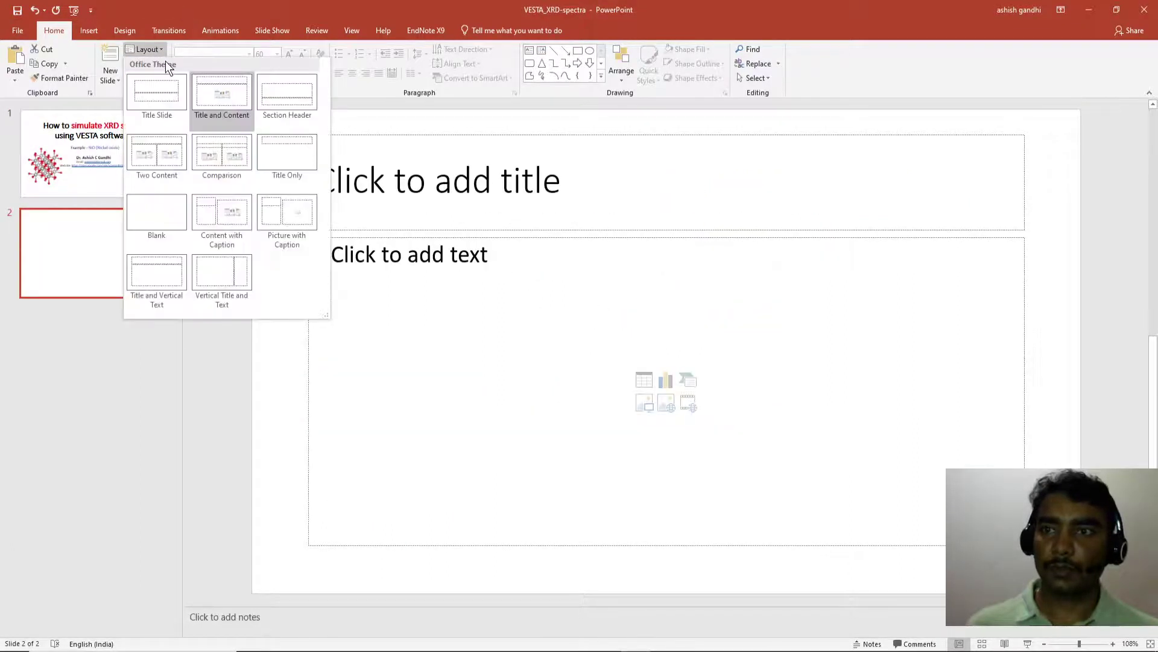
left_click(170, 222)
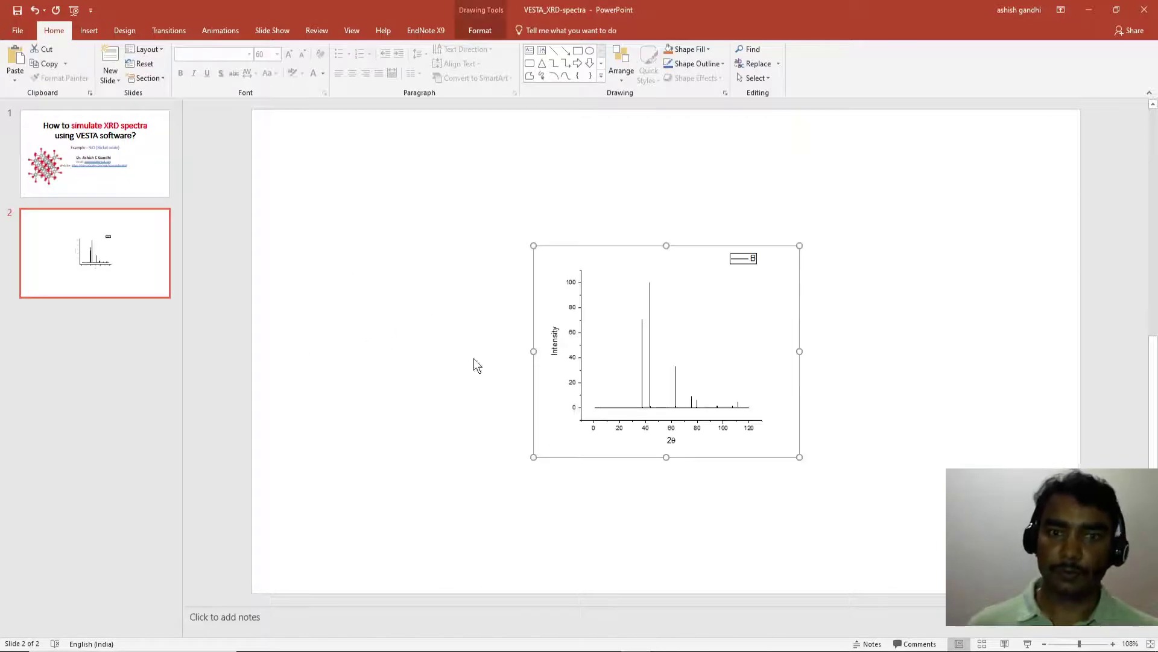
Move the pasted Intensity vs 2θ graph to the upper left and enlarge it to fill the slide
left_click_drag(525, 313, 353, 213)
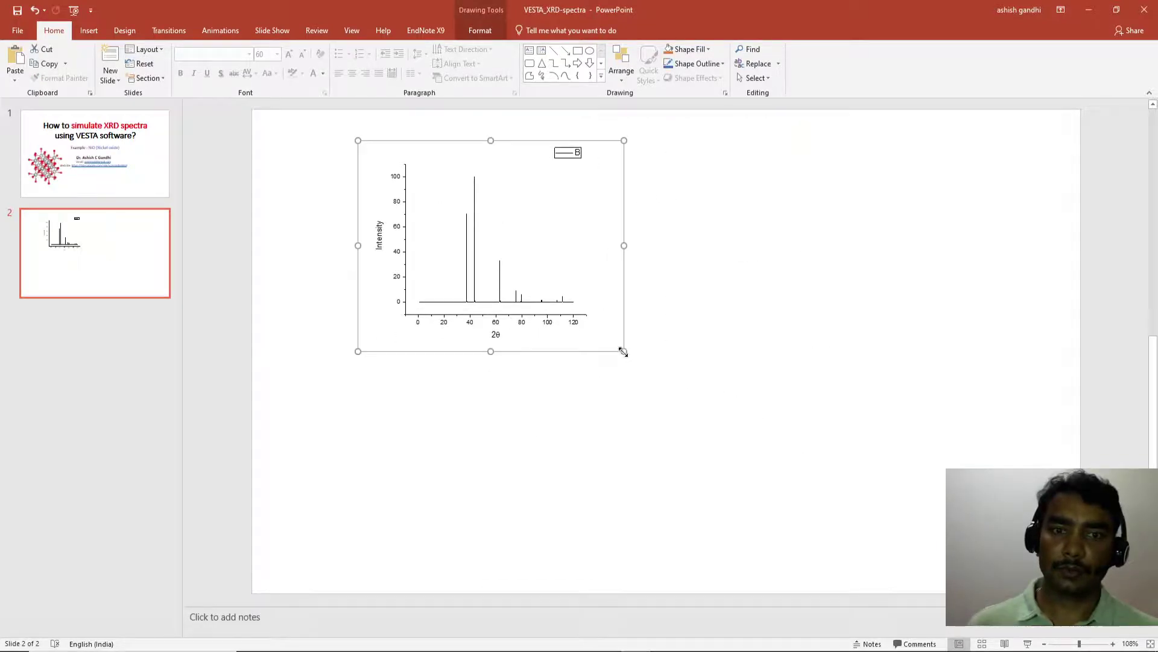
left_click_drag(624, 351, 853, 551)
mouse_move(698, 479)
left_mouse_down()
mouse_move(733, 480)
mouse_move(721, 488)
left_mouse_up()
left_click(1011, 415)
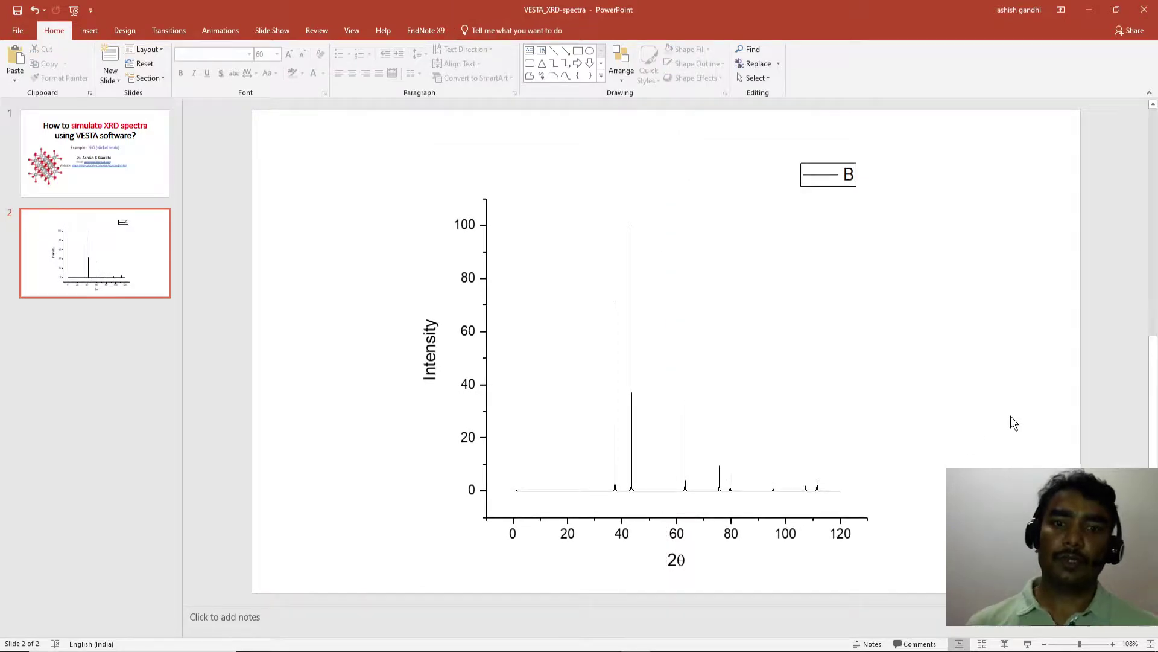